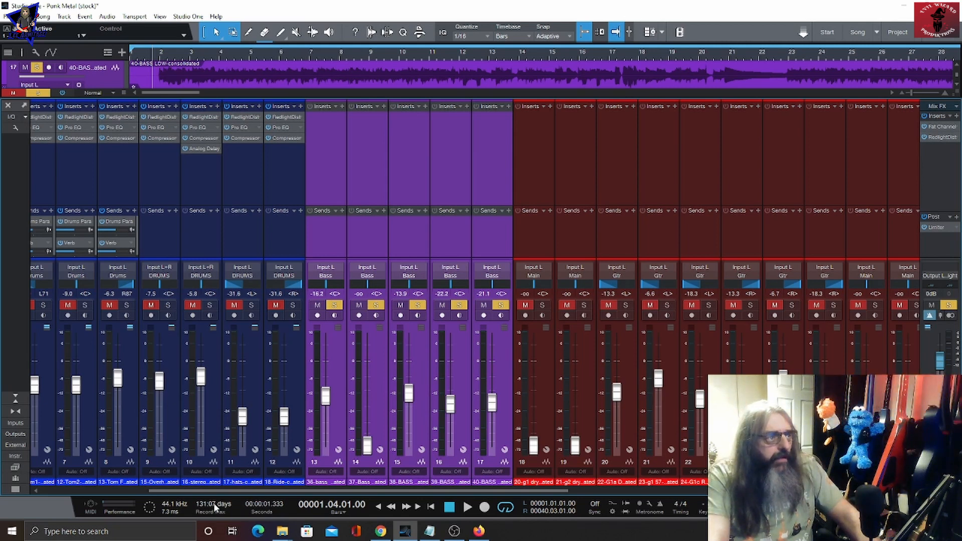
Step: Audition the soloed bass tracks, leave only the 38-BASS MIX track soloed, and listen to it alone
{"action": "key", "text": "space"}
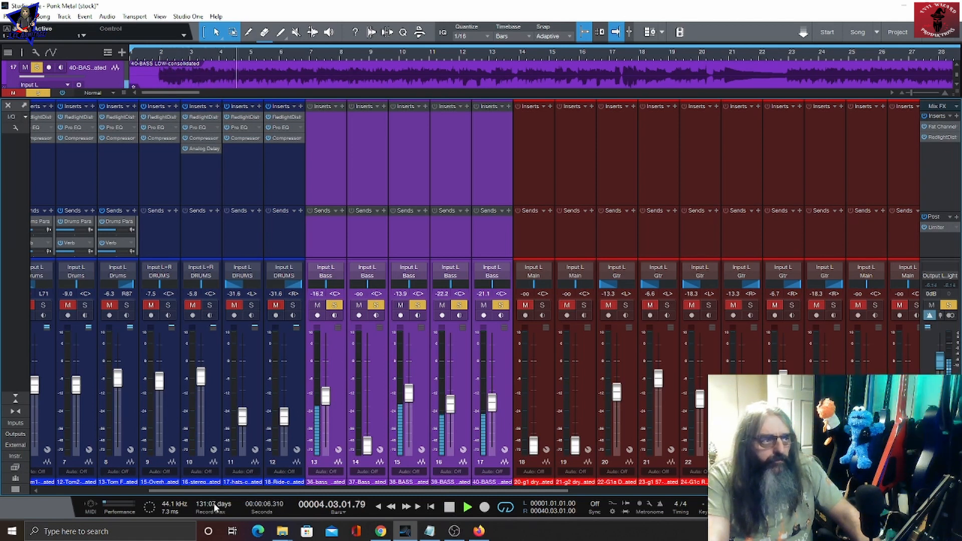
{"action": "key", "text": "space"}
{"action": "left_click", "coordinate": [409, 481]}
{"action": "left_click", "coordinate": [459, 305]}
{"action": "left_click", "coordinate": [500, 305]}
{"action": "left_click", "coordinate": [334, 305]}
{"action": "left_click", "coordinate": [376, 305]}
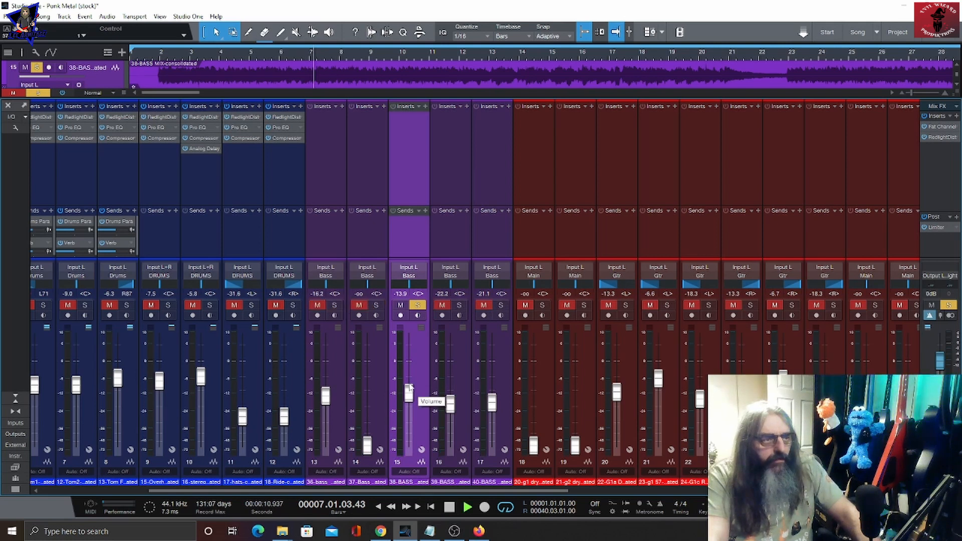
{"action": "key", "text": "space"}
{"action": "key", "text": "space"}
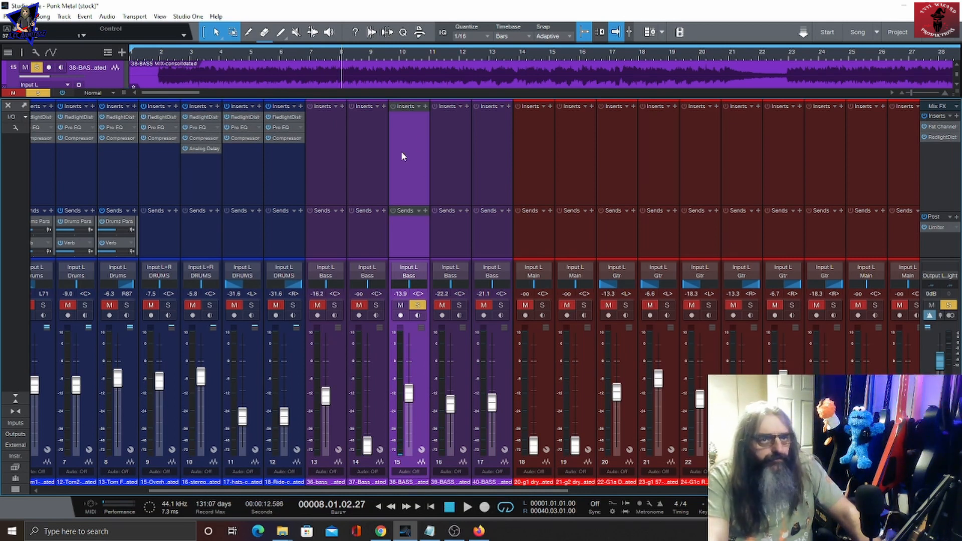
Step: Insert Pro EQ on the 38-BASS MIX track and enable its high cut at 48dB/Oct and about 4.53 kHz
{"action": "left_click", "coordinate": [425, 106]}
{"action": "scroll", "coordinate": [496, 344], "scroll_direction": "down", "scroll_amount": 9}
{"action": "scroll", "coordinate": [495, 345], "scroll_direction": "down", "scroll_amount": 3}
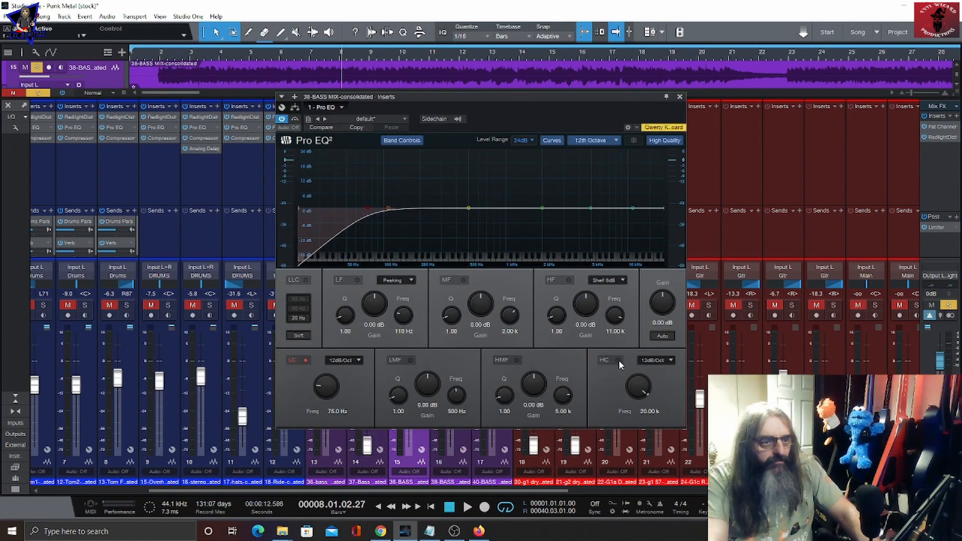
{"action": "left_click", "coordinate": [618, 360]}
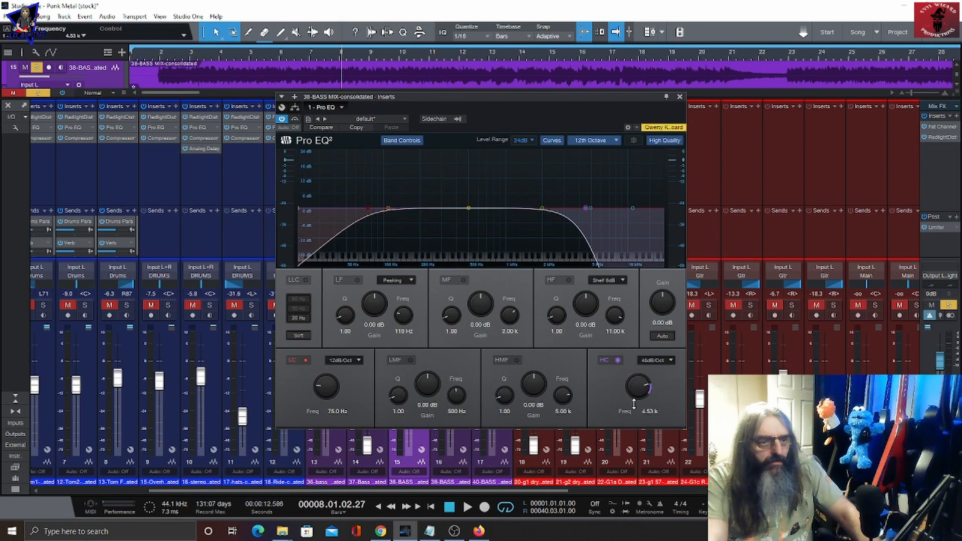
Step: Set the EQ's low cut to 48dB/Oct at 61 Hz and compare the sound with the EQ bypassed and active
{"action": "left_click", "coordinate": [343, 360]}
{"action": "left_click", "coordinate": [331, 397]}
{"action": "left_click_drag", "start_coordinate": [330, 396], "coordinate": [324, 394]}
{"action": "key", "text": "space"}
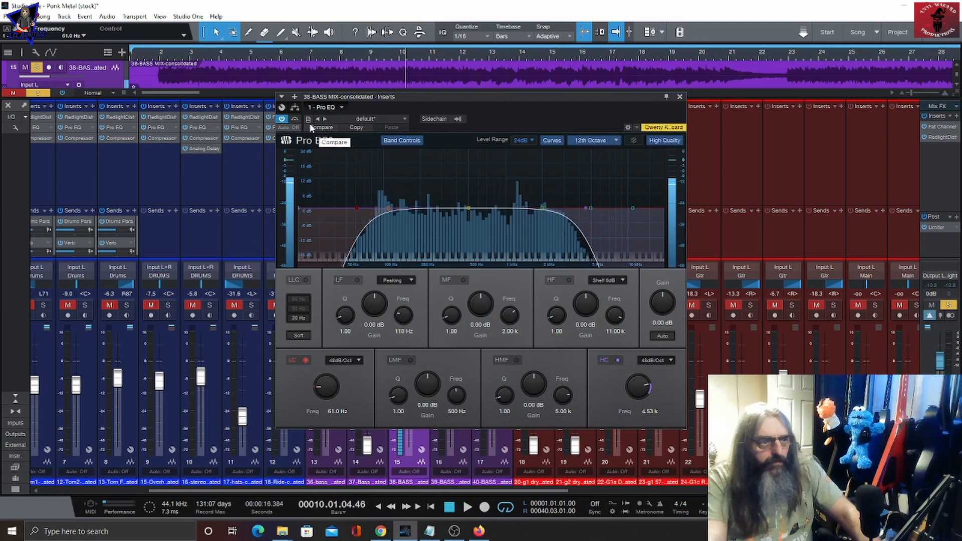
{"action": "left_click", "coordinate": [283, 120]}
{"action": "left_click", "coordinate": [283, 119]}
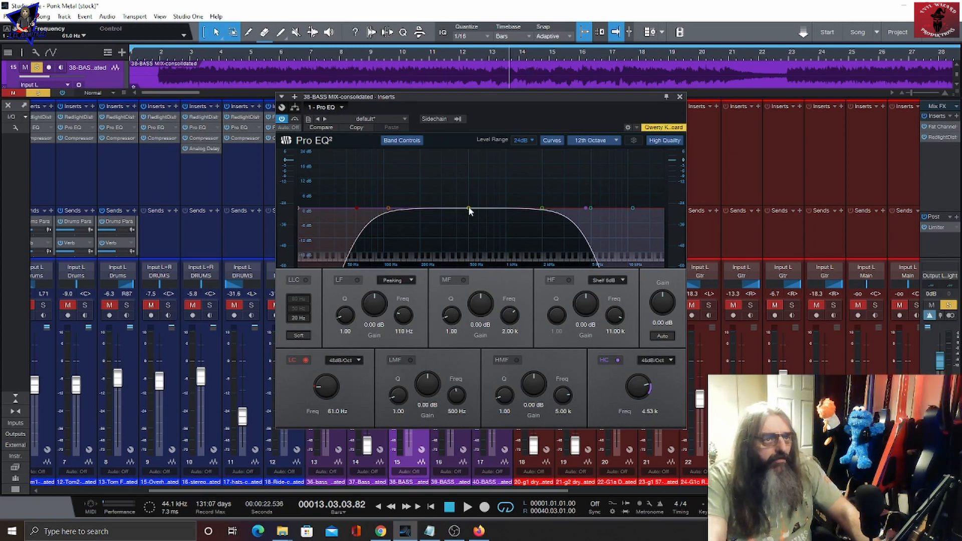
Step: Cut the EQ's low-mid band by 4.32 dB at 306 Hz and its mid band by 3.84 dB at 735 Hz during playback
{"action": "key", "text": "space"}
{"action": "left_click_drag", "start_coordinate": [468, 208], "coordinate": [443, 146]}
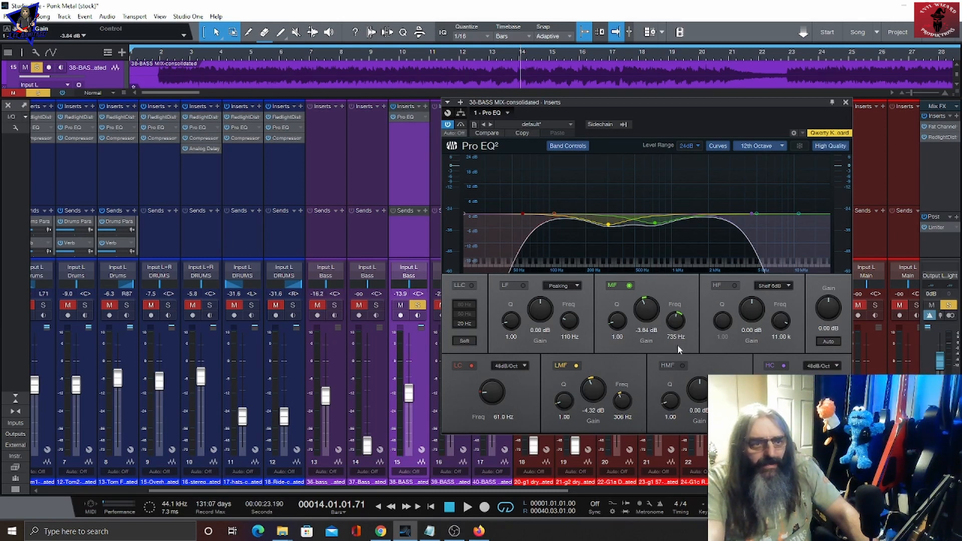
Step: Insert a Compressor on the 38-BASS MIX track and set its ratio to 4.0:1 and threshold to -21.52 dB
{"action": "left_click", "coordinate": [425, 106]}
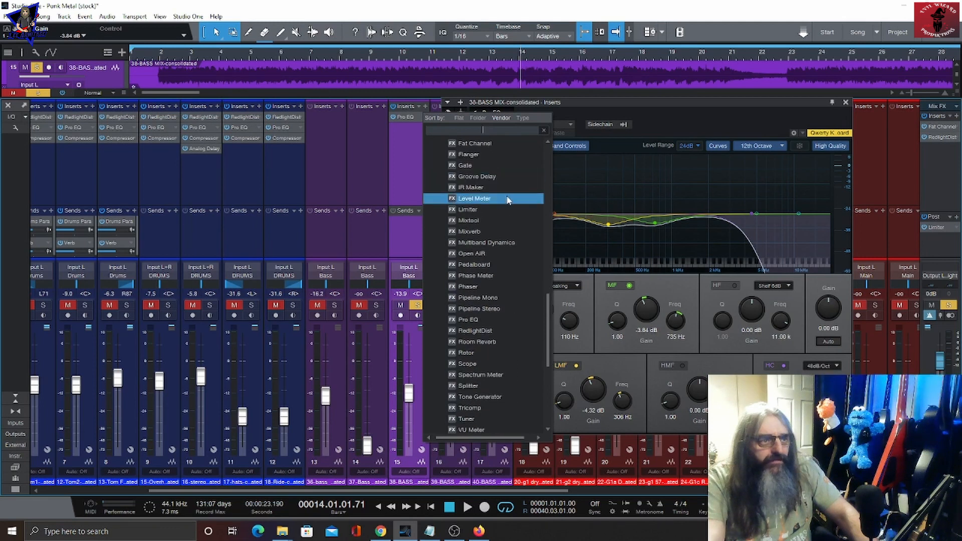
{"action": "scroll", "coordinate": [507, 160], "scroll_direction": "up", "scroll_amount": 3}
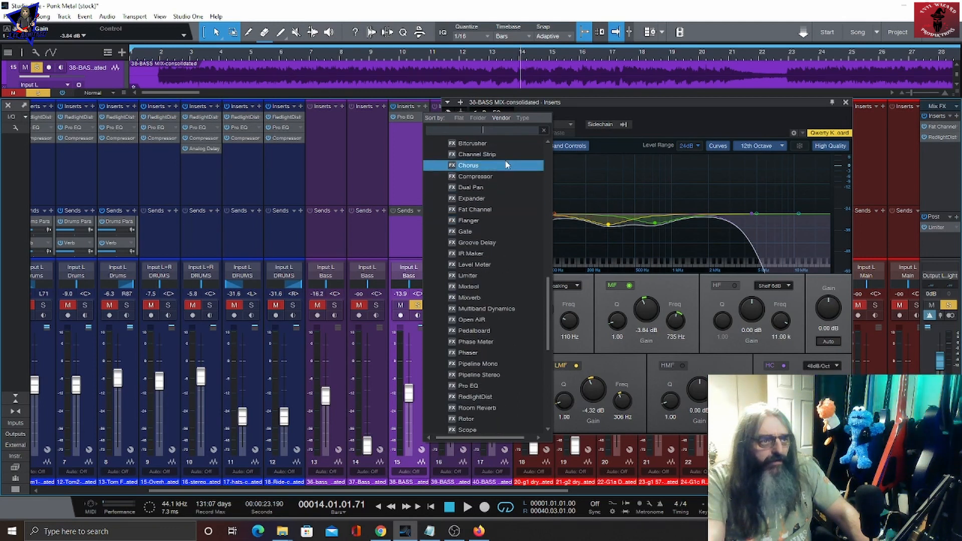
{"action": "left_click", "coordinate": [475, 176]}
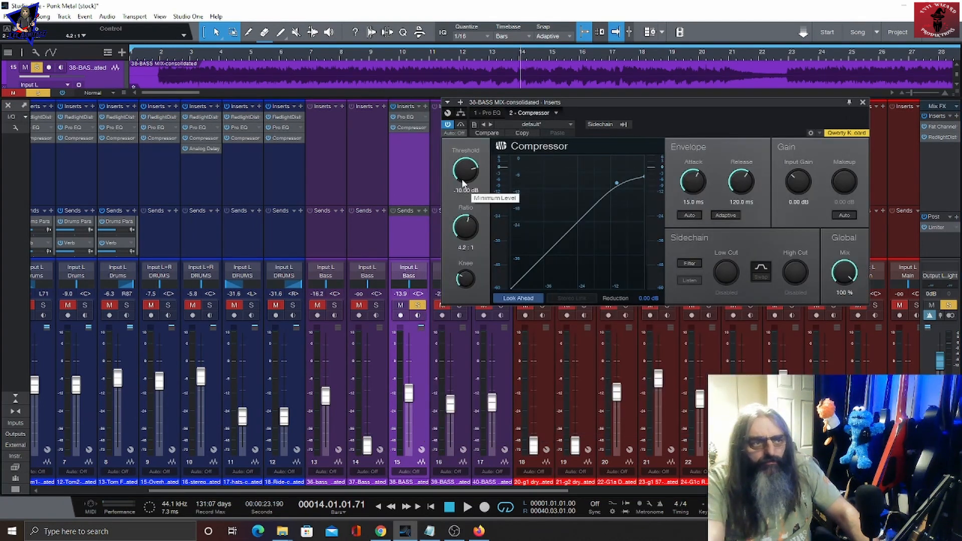
{"action": "key", "text": "space"}
{"action": "left_click_drag", "start_coordinate": [466, 227], "coordinate": [466, 230]}
{"action": "left_click_drag", "start_coordinate": [468, 172], "coordinate": [470, 191]}
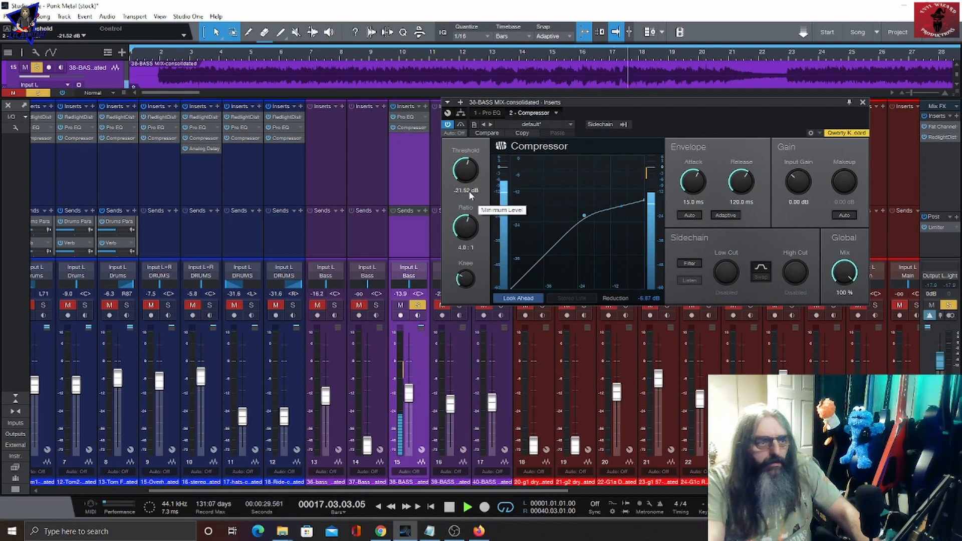
Step: Turn off the compressor's automatic makeup gain and set the makeup gain to 6.00 dB
{"action": "left_click", "coordinate": [842, 219]}
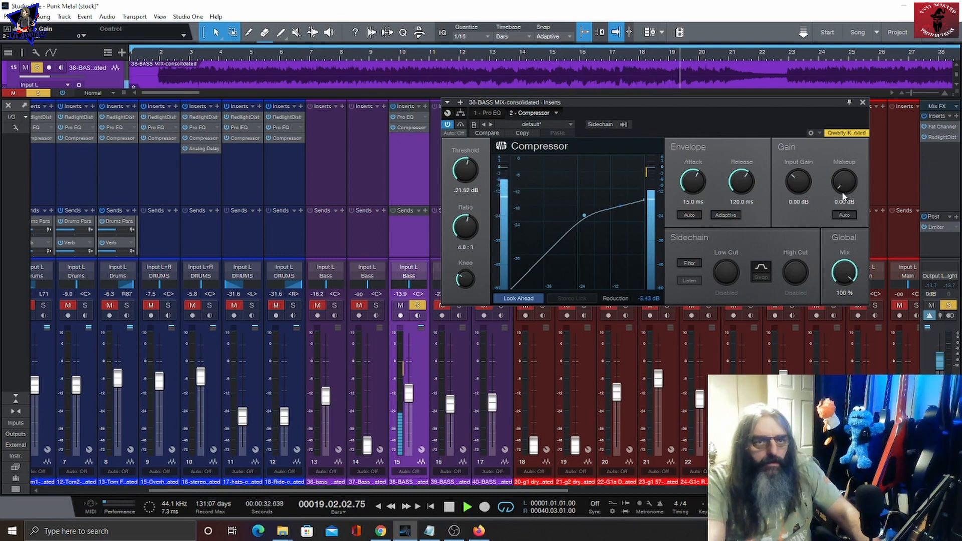
{"action": "left_click_drag", "start_coordinate": [846, 196], "coordinate": [846, 179]}
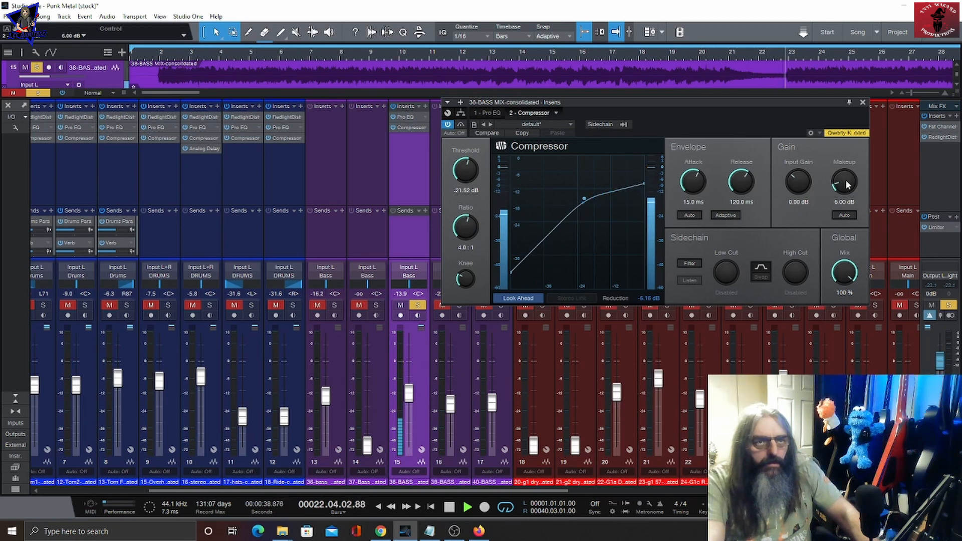
{"action": "key", "text": "space"}
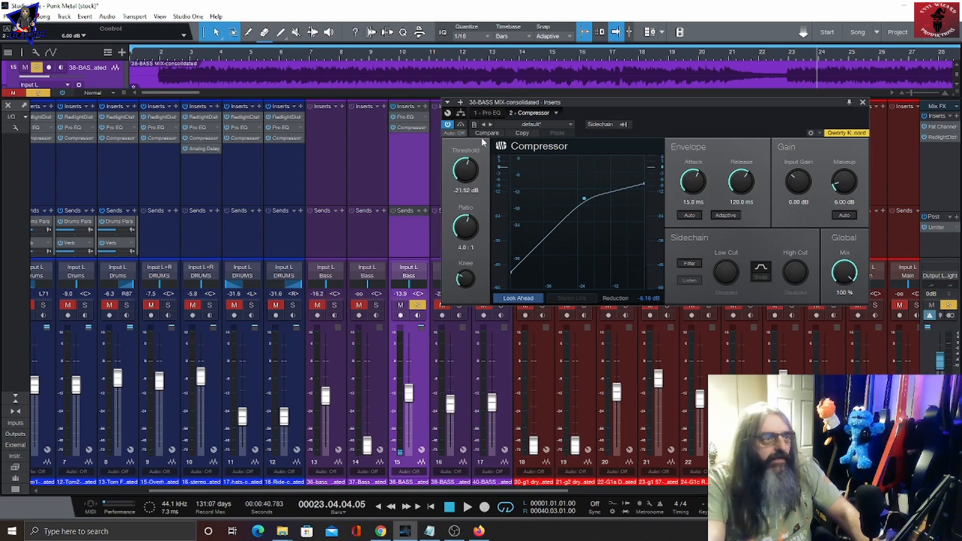
Step: Insert a Limiter on the 38-BASS MIX track and lower its ceiling to -4.44 during playback
{"action": "left_click", "coordinate": [426, 107]}
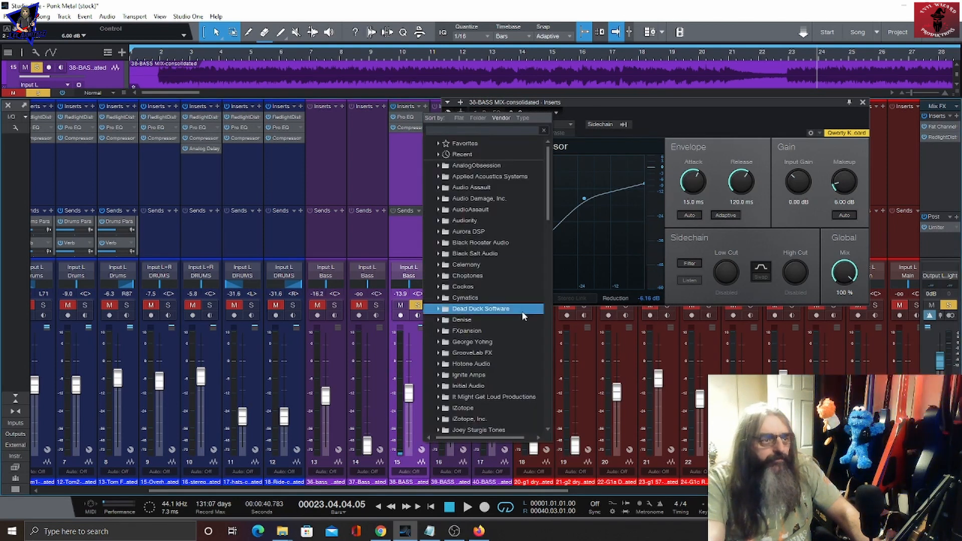
{"action": "scroll", "coordinate": [519, 308], "scroll_direction": "down", "scroll_amount": 3}
{"action": "scroll", "coordinate": [519, 308], "scroll_direction": "down", "scroll_amount": 2}
{"action": "scroll", "coordinate": [519, 309], "scroll_direction": "down", "scroll_amount": 5}
{"action": "double_click", "coordinate": [471, 308]}
{"action": "key", "text": "space"}
{"action": "left_click_drag", "start_coordinate": [504, 248], "coordinate": [490, 273]}
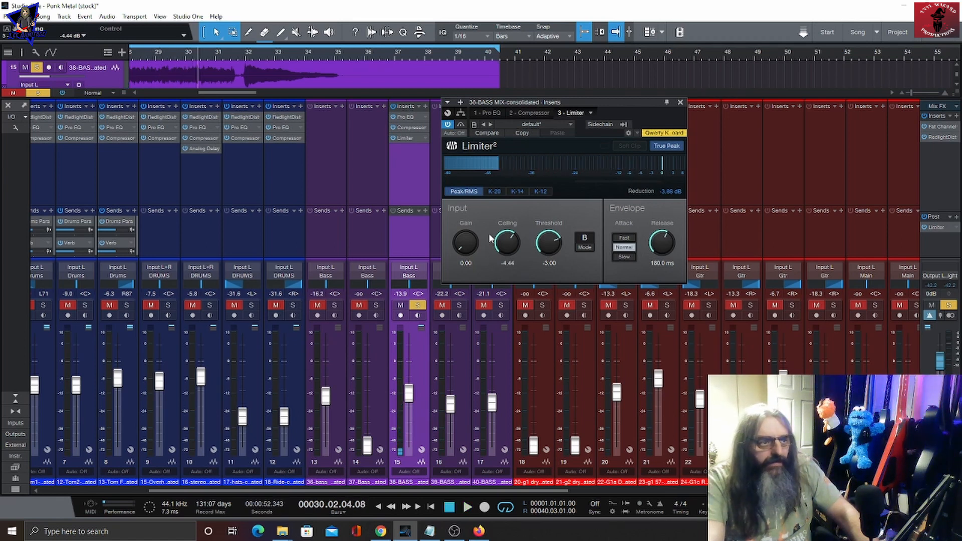
{"action": "left_click", "coordinate": [451, 509]}
{"action": "key", "text": "space"}
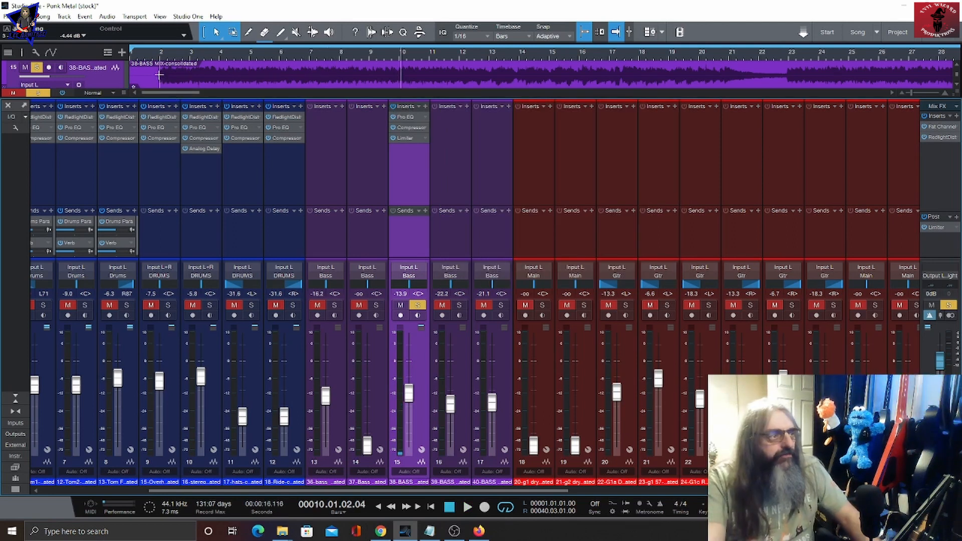
Step: Audition the 39-BASS DISTORTION track alone from bar 2 and set its volume to -19.2 dB
{"action": "left_click", "coordinate": [164, 53]}
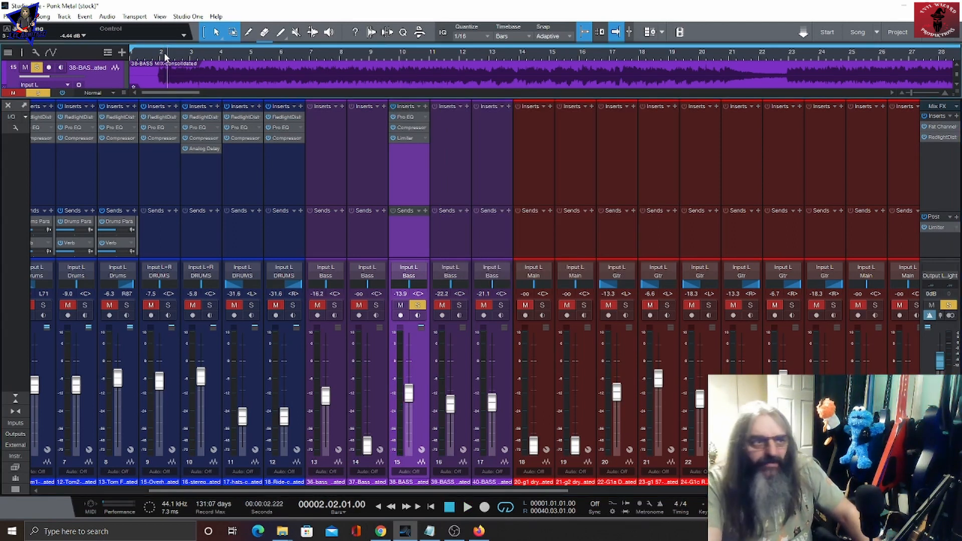
{"action": "left_click", "coordinate": [452, 240]}
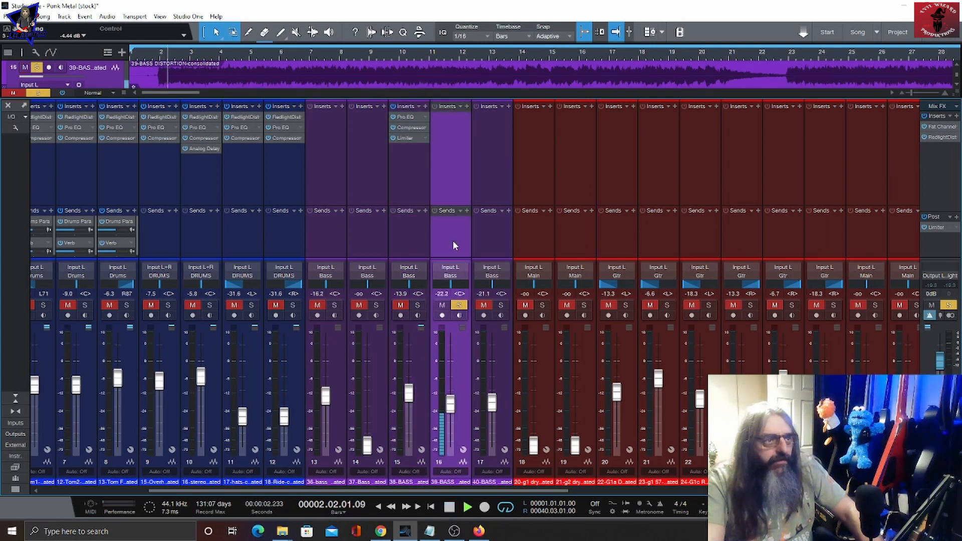
{"action": "key", "text": "space"}
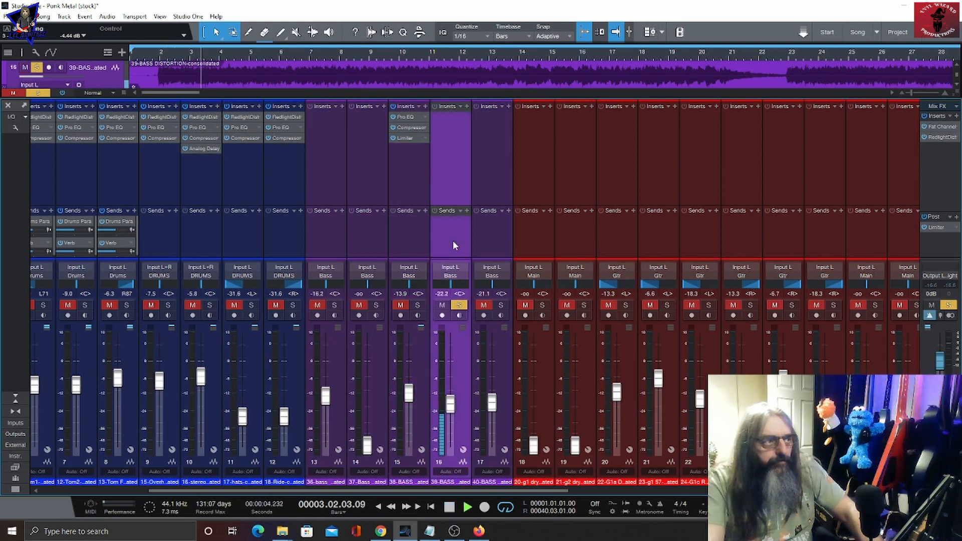
{"action": "key", "text": "space"}
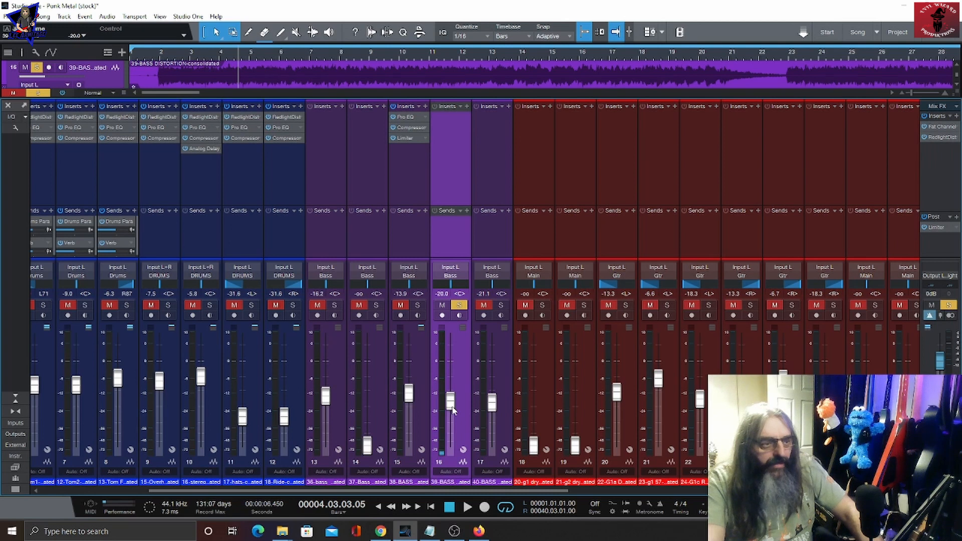
{"action": "left_click_drag", "start_coordinate": [451, 414], "coordinate": [454, 409]}
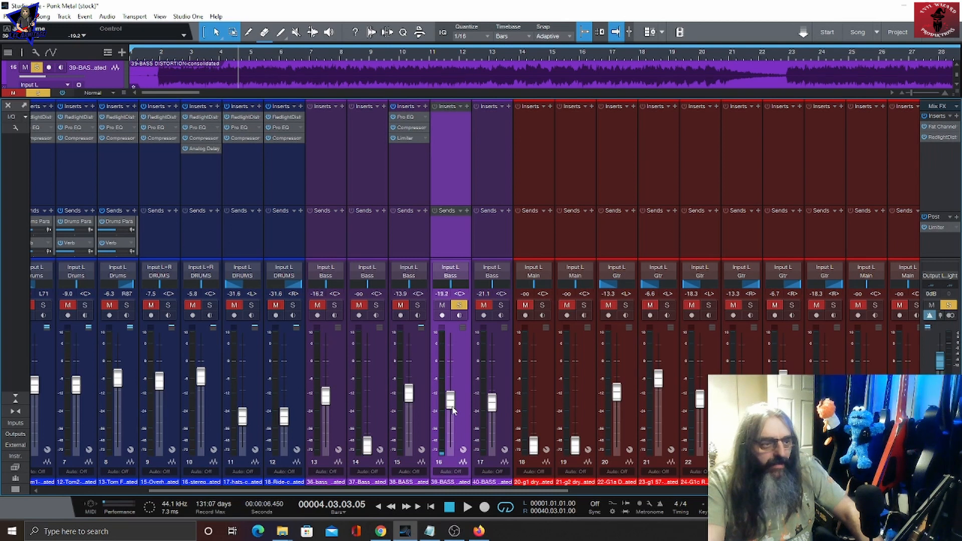
Step: Insert Pro EQ on the 39-BASS DISTORTION track and enable its high cut filter
{"action": "left_click", "coordinate": [460, 108]}
{"action": "scroll", "coordinate": [537, 306], "scroll_direction": "down", "scroll_amount": 2}
{"action": "scroll", "coordinate": [537, 306], "scroll_direction": "down", "scroll_amount": 12}
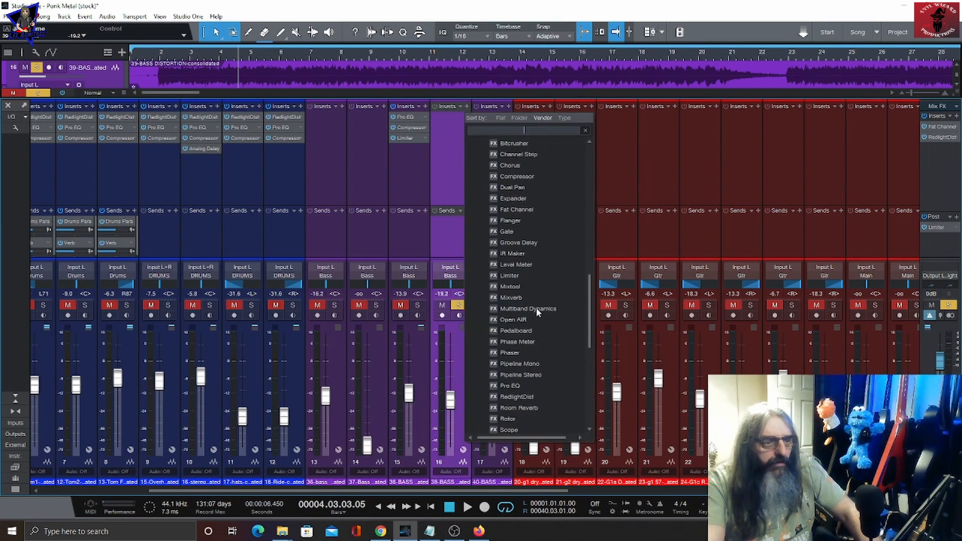
{"action": "left_click", "coordinate": [536, 320]}
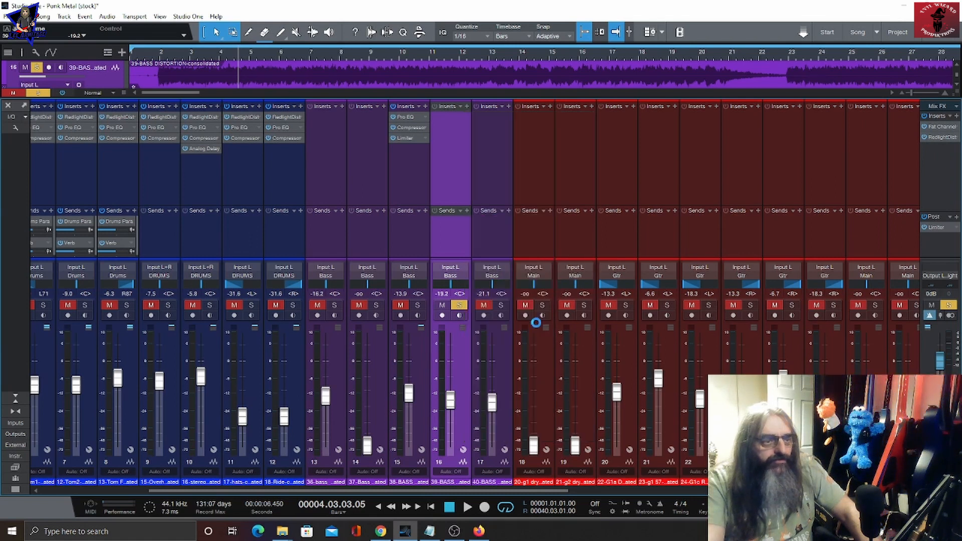
{"action": "left_click", "coordinate": [783, 366]}
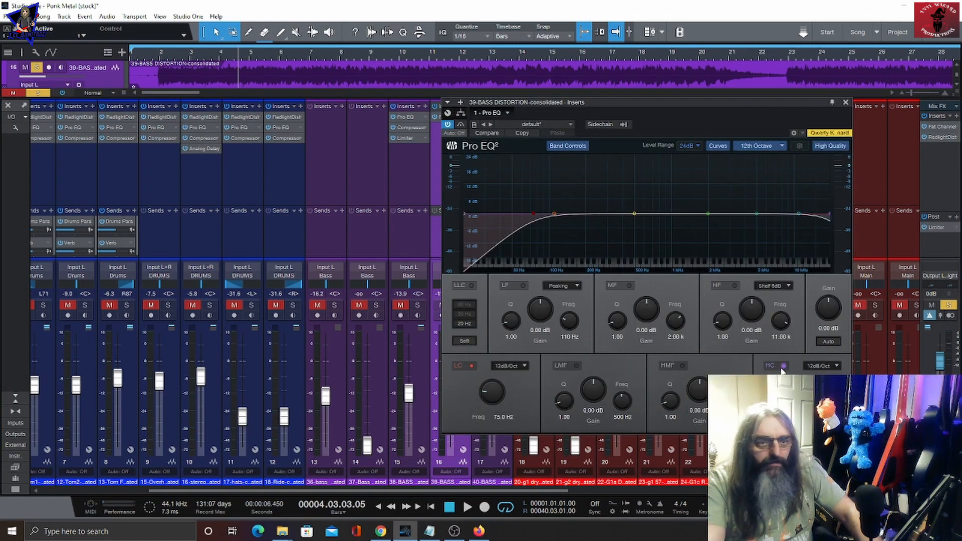
Step: Set the distortion track's EQ low cut to 170 Hz and high cut to 3.32 kHz, both at 48dB/Oct, and play the track
{"action": "left_click_drag", "start_coordinate": [488, 389], "coordinate": [489, 373]}
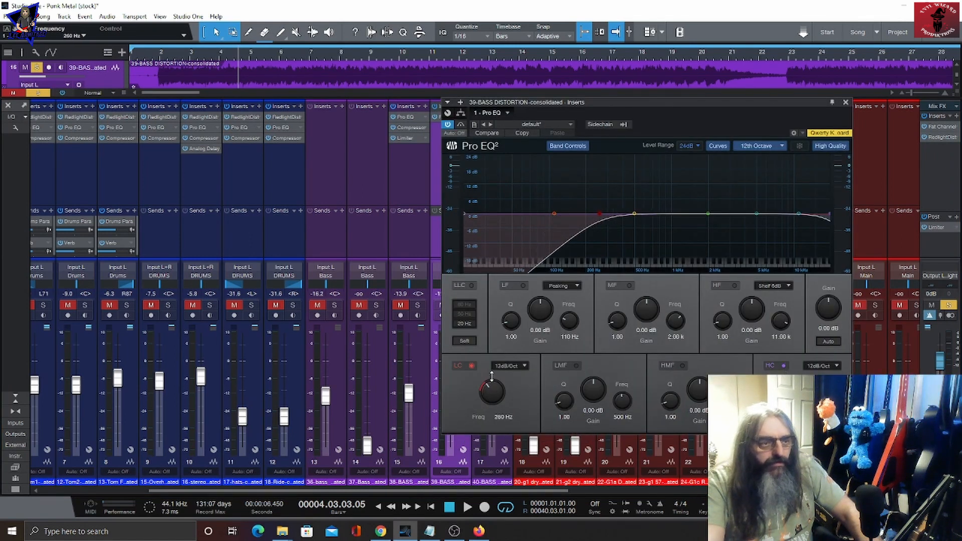
{"action": "left_click", "coordinate": [503, 366]}
{"action": "left_click", "coordinate": [519, 421]}
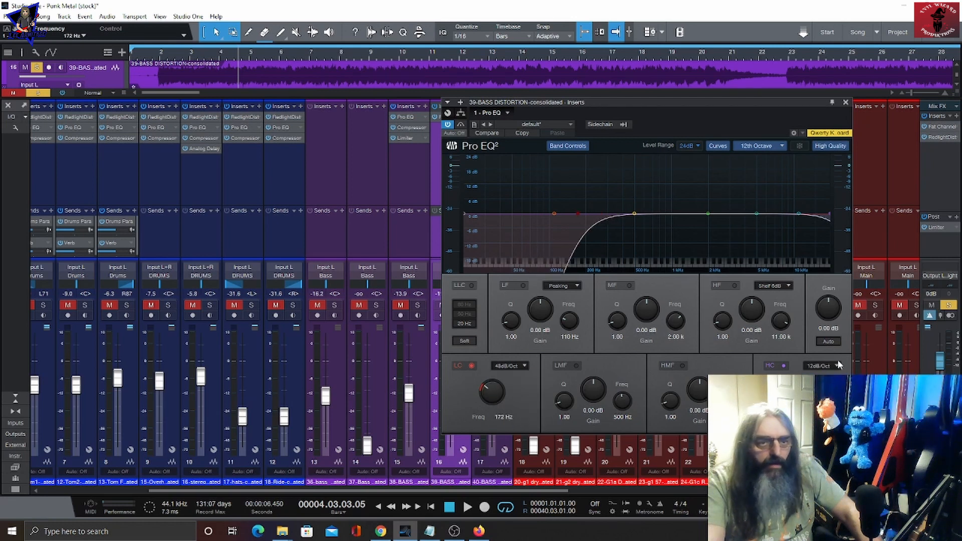
{"action": "left_click", "coordinate": [834, 421]}
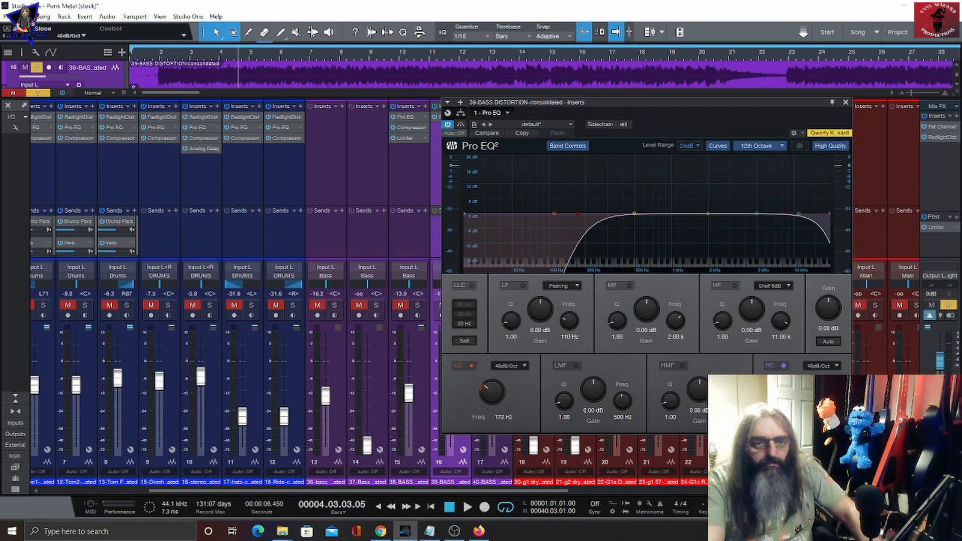
{"action": "left_click_drag", "start_coordinate": [804, 392], "coordinate": [804, 419]}
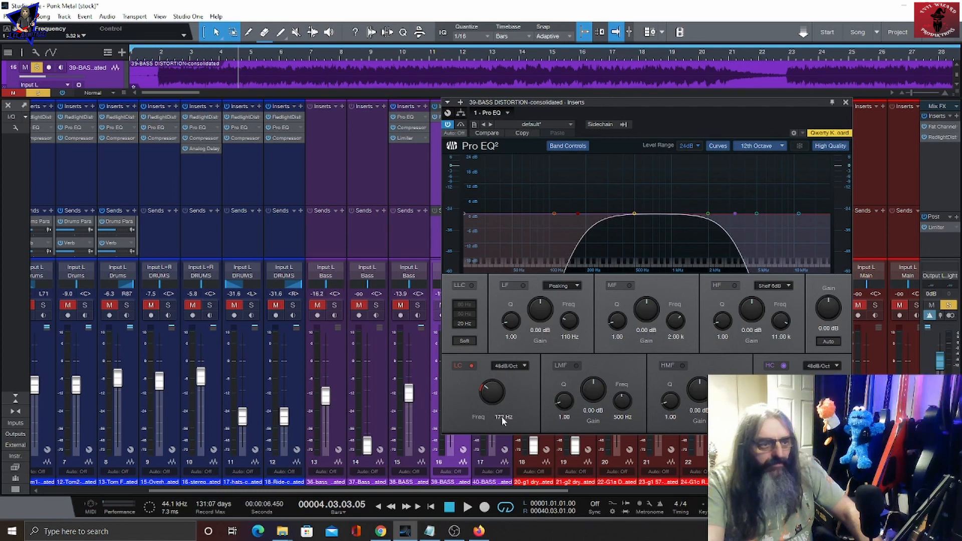
{"action": "left_click_drag", "start_coordinate": [486, 383], "coordinate": [487, 388]}
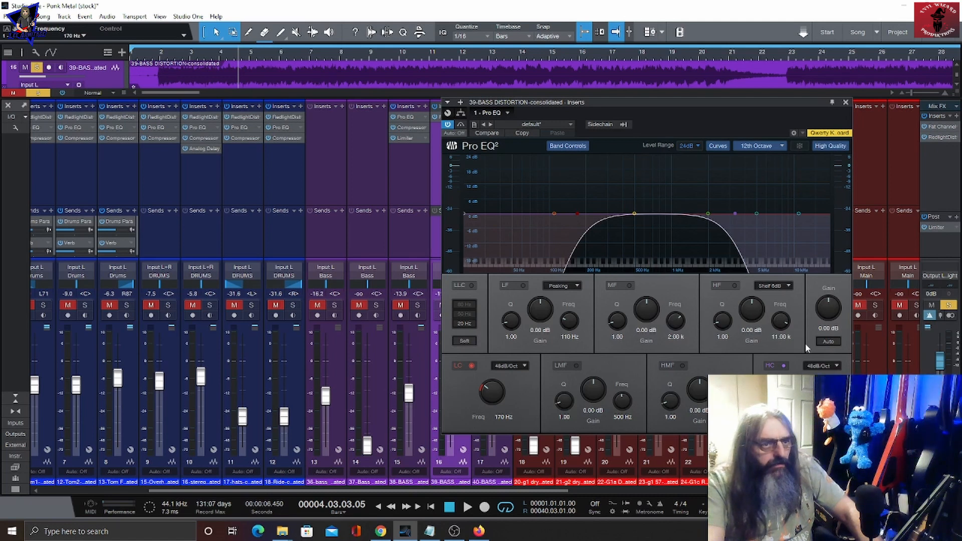
{"action": "key", "text": "space"}
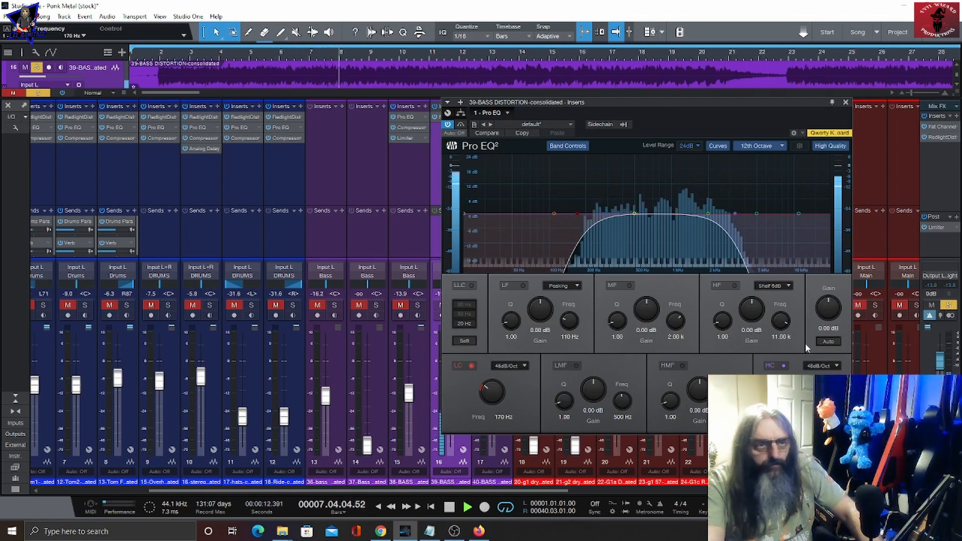
Step: Copy the Compressor and Limiter from the 38-BASS MIX track to the 39-BASS DISTORTION track
{"action": "left_click_drag", "start_coordinate": [711, 101], "coordinate": [792, 97]}
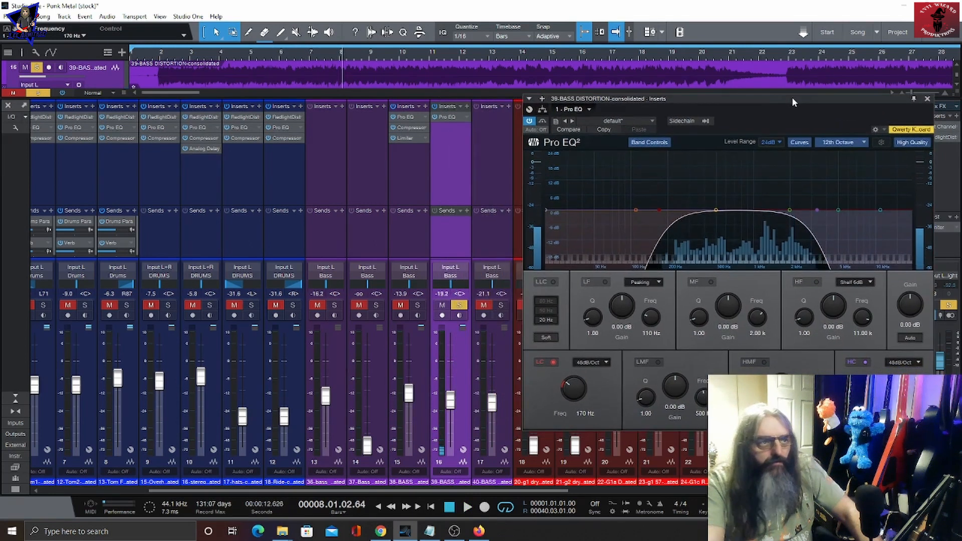
{"action": "left_click_drag", "start_coordinate": [404, 125], "coordinate": [448, 127]}
Step: Solo the 38-BASS MIX track alongside the 39-BASS DISTORTION track and audition both together
{"action": "key", "text": "space"}
{"action": "left_click", "coordinate": [418, 305]}
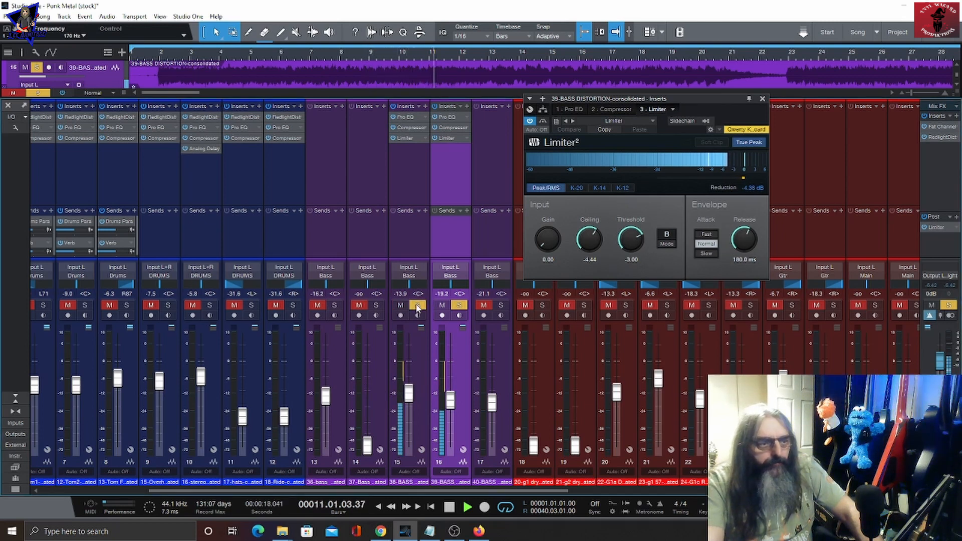
{"action": "key", "text": "space"}
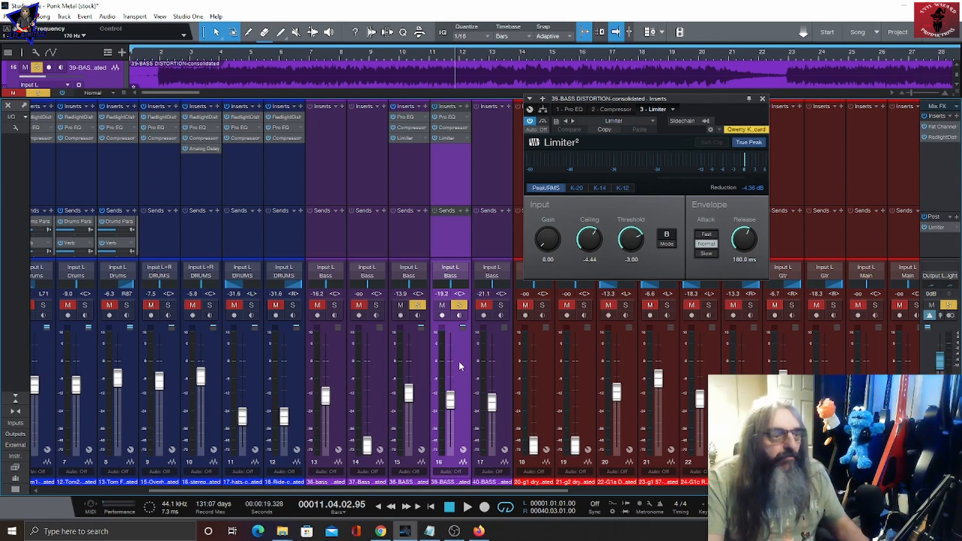
Step: Close the Limiter window, solo only the 40-BASS LOW track and play it on its own
{"action": "left_click", "coordinate": [458, 304]}
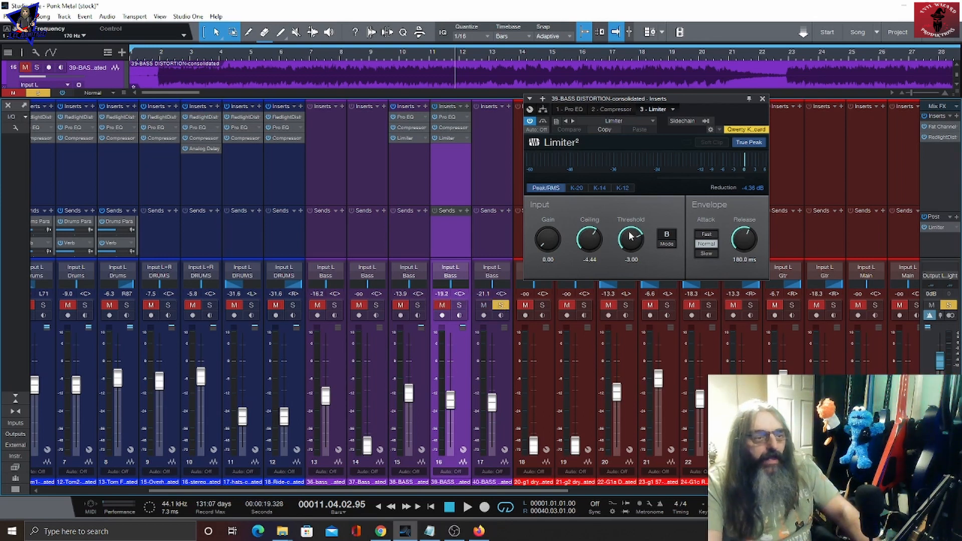
{"action": "left_click", "coordinate": [762, 99]}
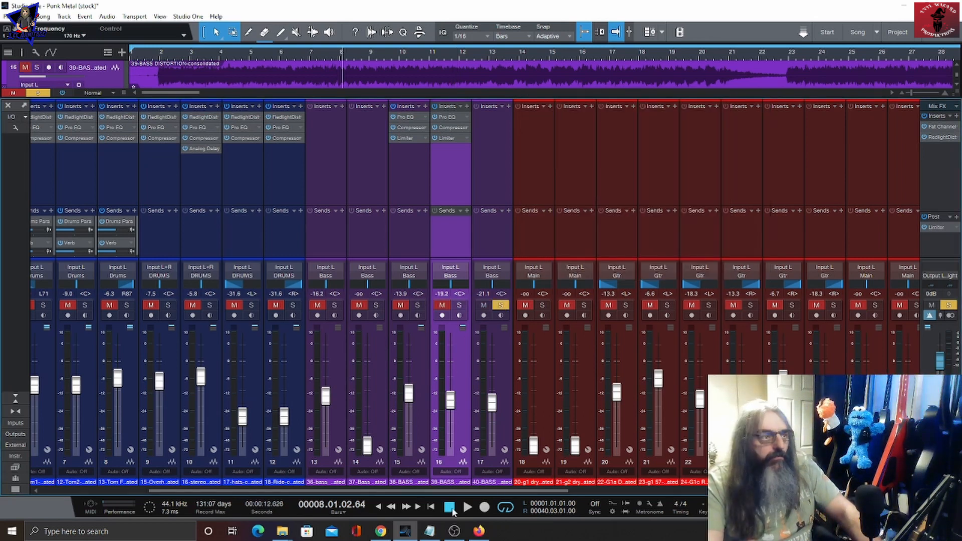
{"action": "left_click", "coordinate": [452, 508]}
{"action": "left_click", "coordinate": [468, 508]}
{"action": "left_click", "coordinate": [500, 481]}
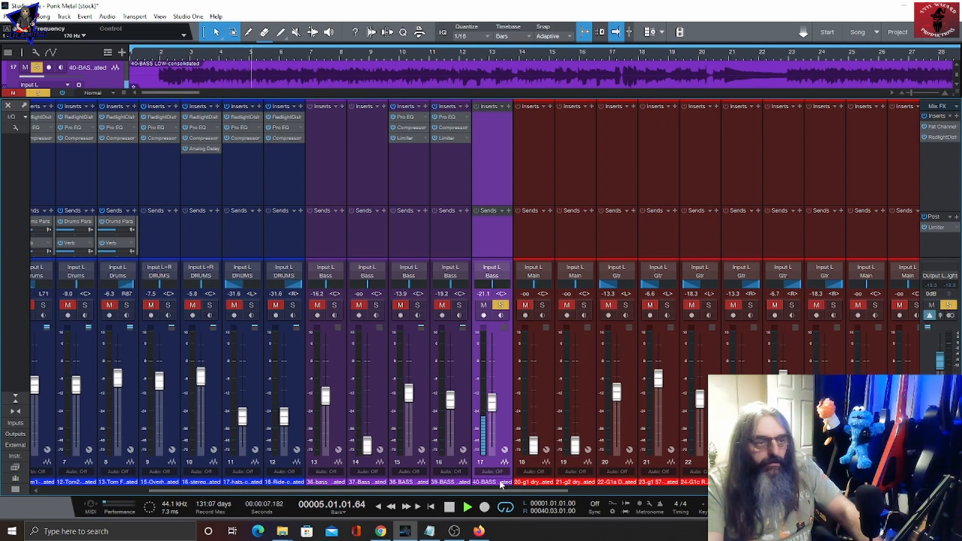
{"action": "key", "text": "space"}
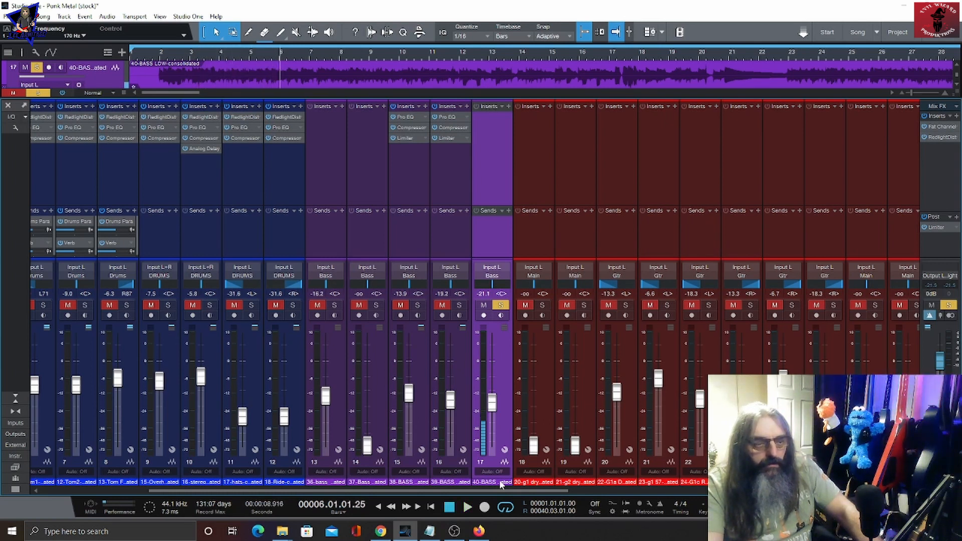
Step: Insert Pro EQ on the 40-BASS LOW track and play it to check its frequency spectrum
{"action": "left_click", "coordinate": [509, 107]}
{"action": "scroll", "coordinate": [582, 351], "scroll_direction": "down", "scroll_amount": 10}
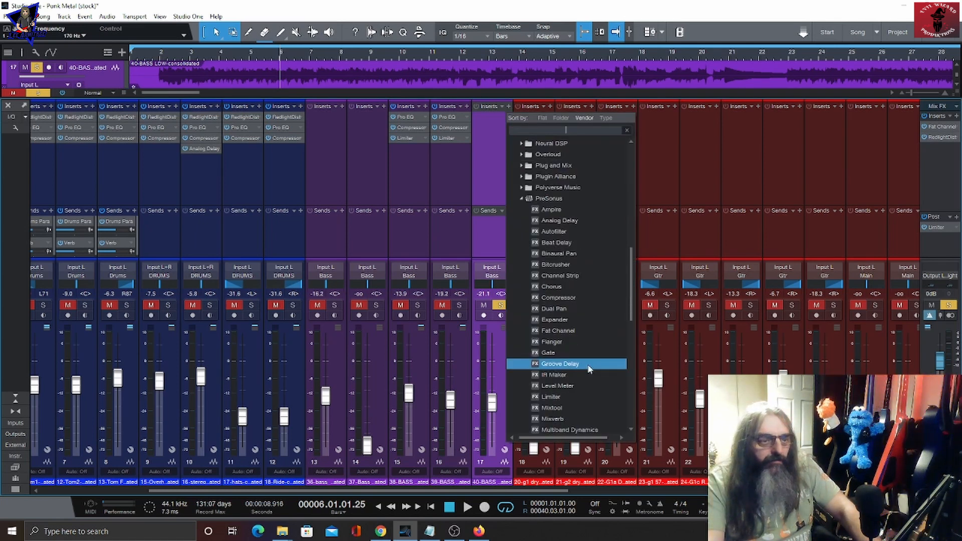
{"action": "scroll", "coordinate": [586, 384], "scroll_direction": "down", "scroll_amount": 3}
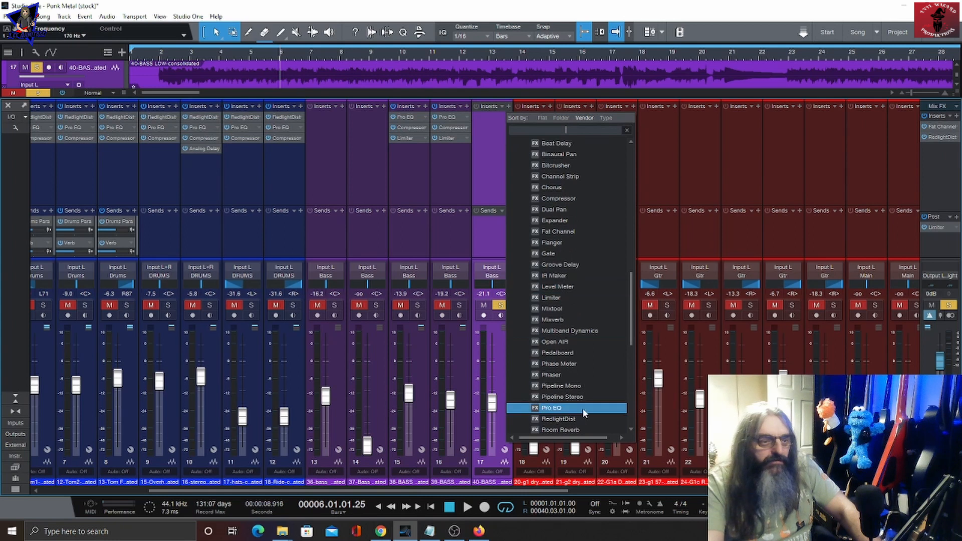
{"action": "left_click", "coordinate": [583, 408]}
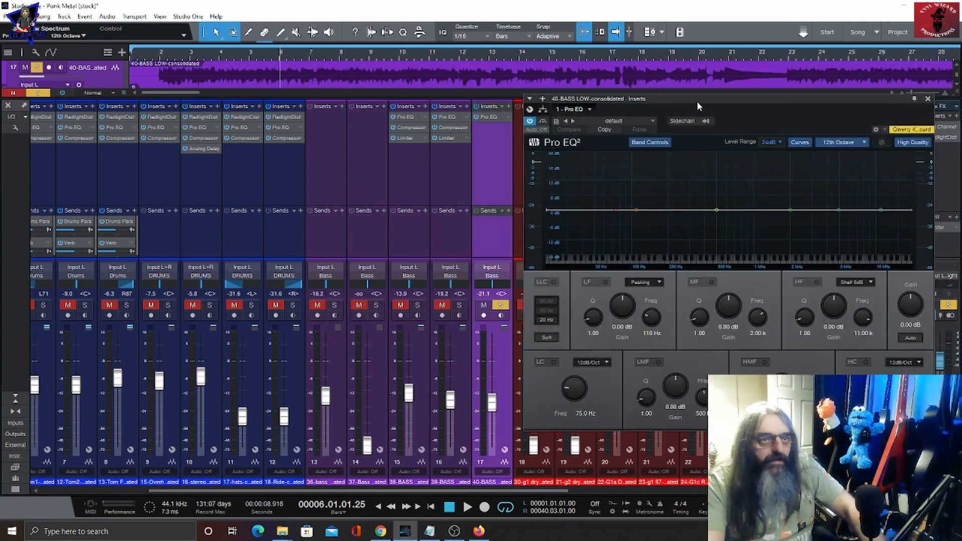
{"action": "key", "text": "space"}
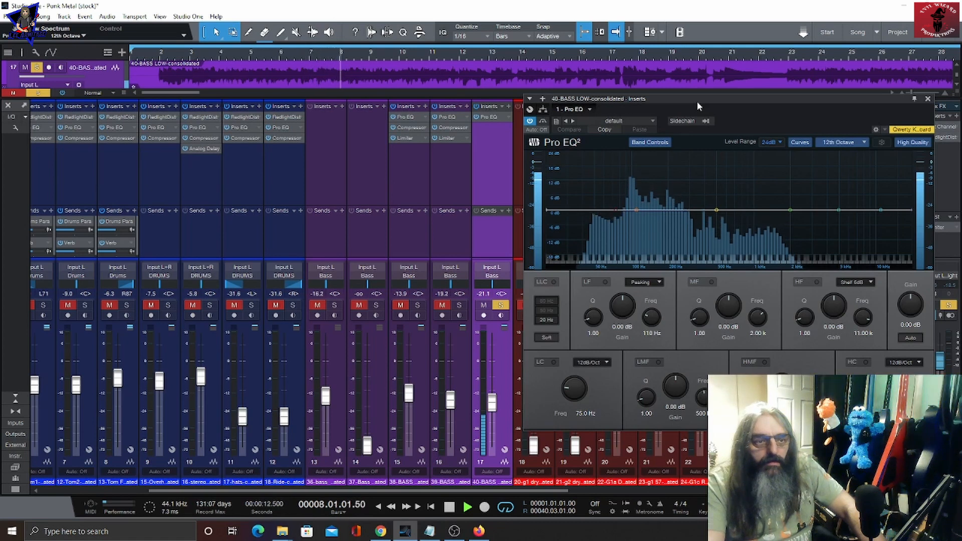
{"action": "key", "text": "space"}
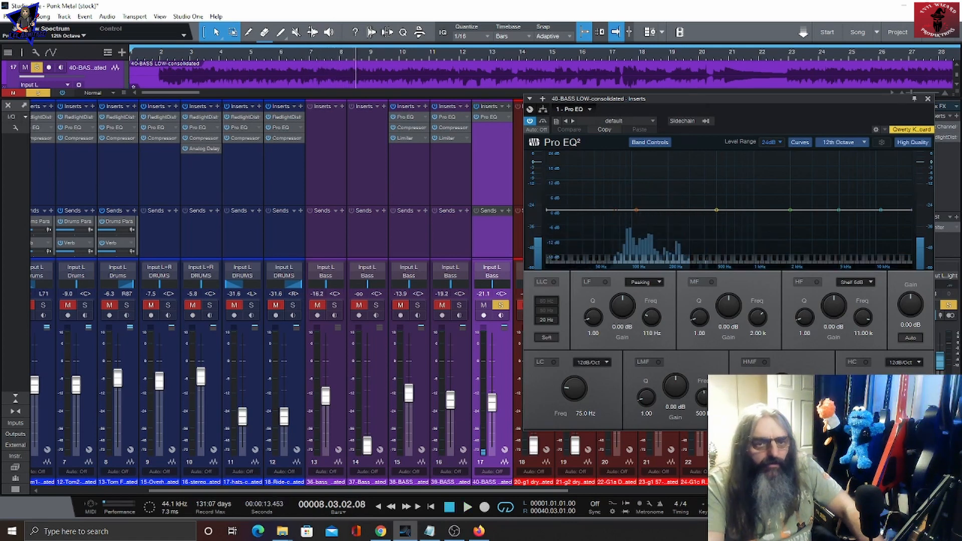
Step: Enable the high cut filter on 40-BASS LOW at 48dB/Oct and set it to 296 Hz during playback
{"action": "left_click", "coordinate": [866, 362]}
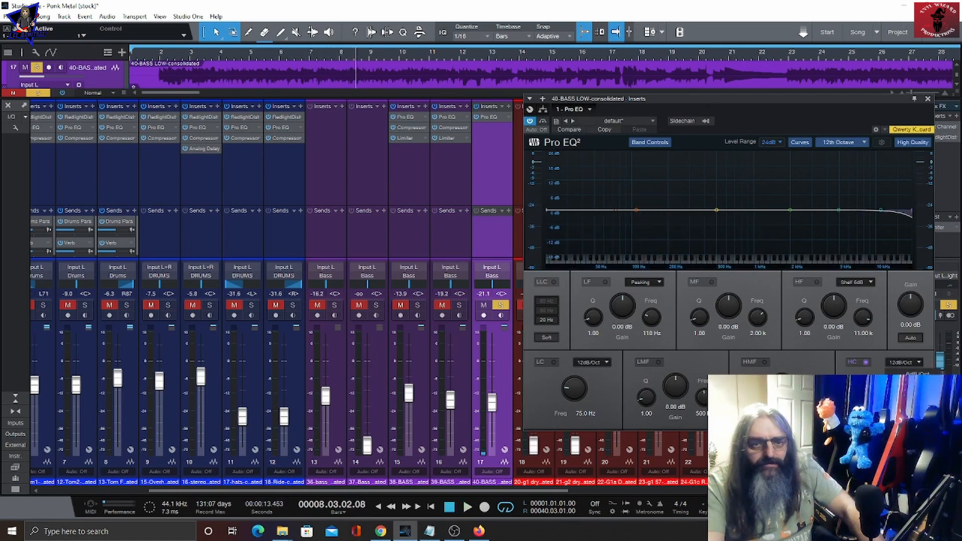
{"action": "left_click", "coordinate": [914, 413]}
{"action": "left_click_drag", "start_coordinate": [886, 389], "coordinate": [886, 461]}
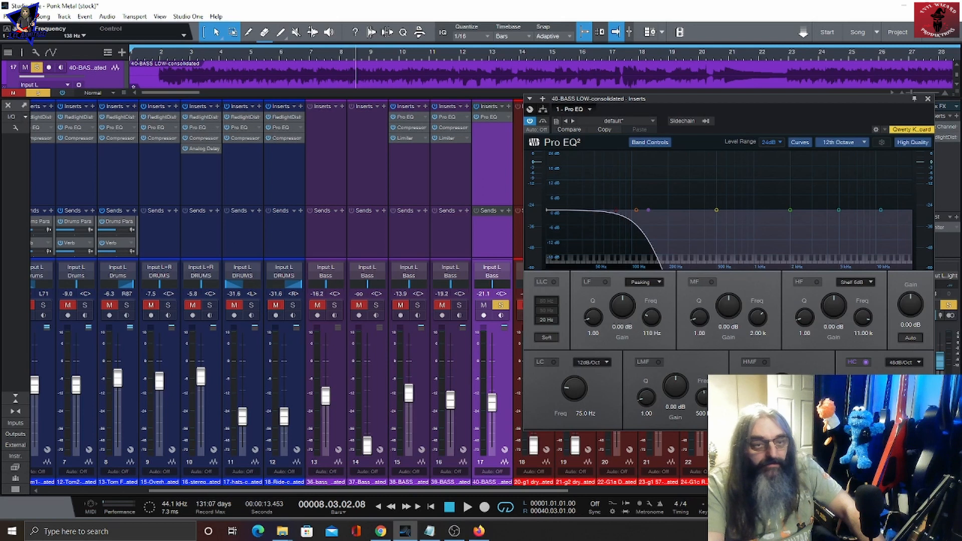
{"action": "key", "text": "space"}
{"action": "left_click_drag", "start_coordinate": [886, 461], "coordinate": [886, 455]}
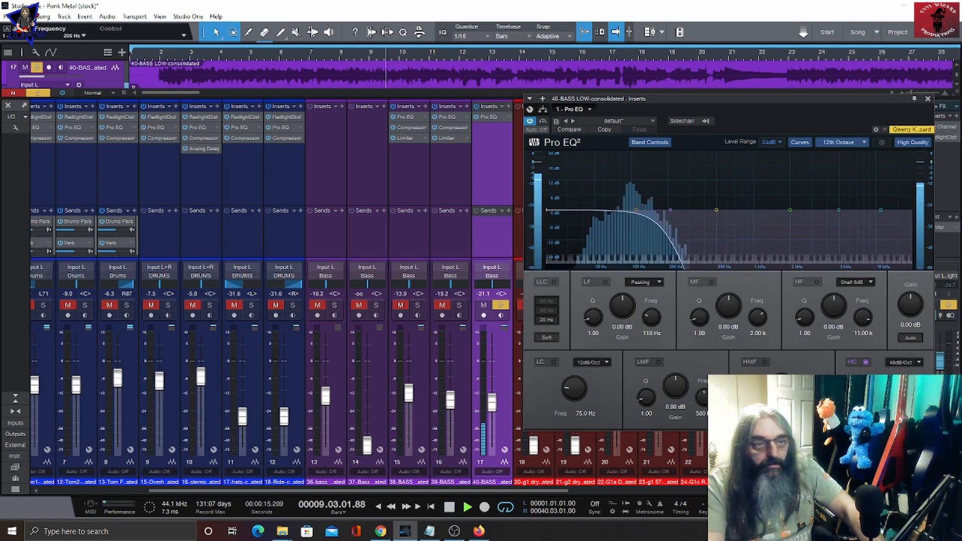
{"action": "left_click_drag", "start_coordinate": [886, 388], "coordinate": [886, 383]}
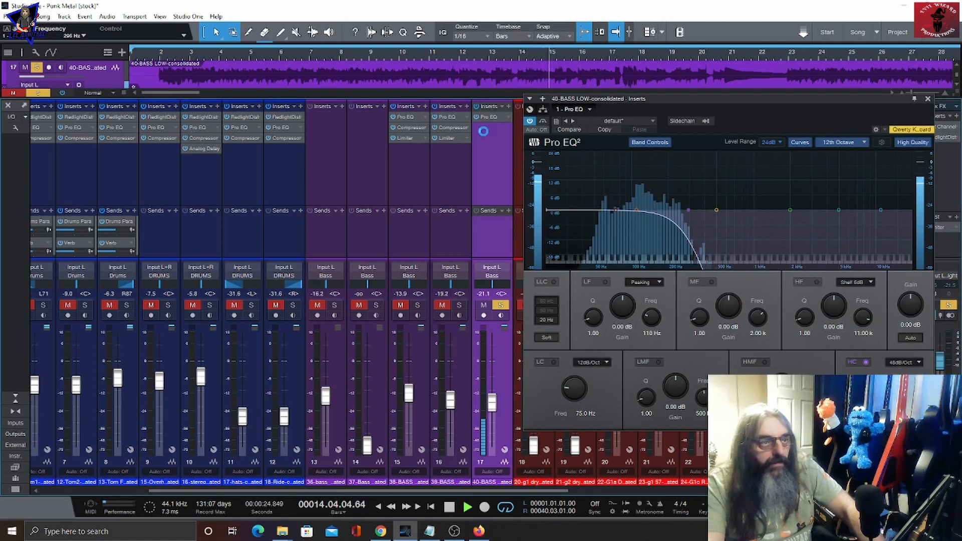
Step: Copy the Compressor and Limiter from the neighbouring bass track onto 40-BASS LOW and audition the result
{"action": "left_click_drag", "start_coordinate": [483, 131], "coordinate": [483, 131]}
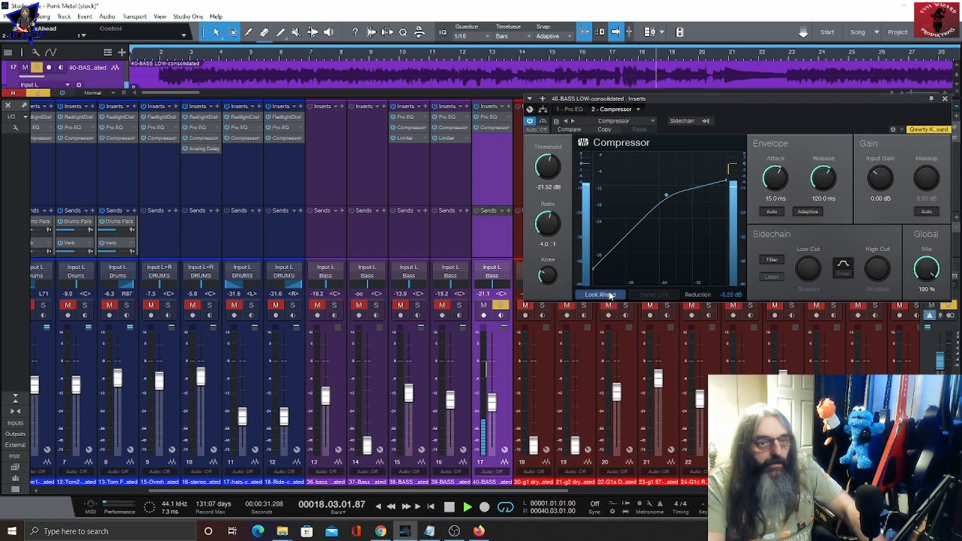
{"action": "key", "text": "space"}
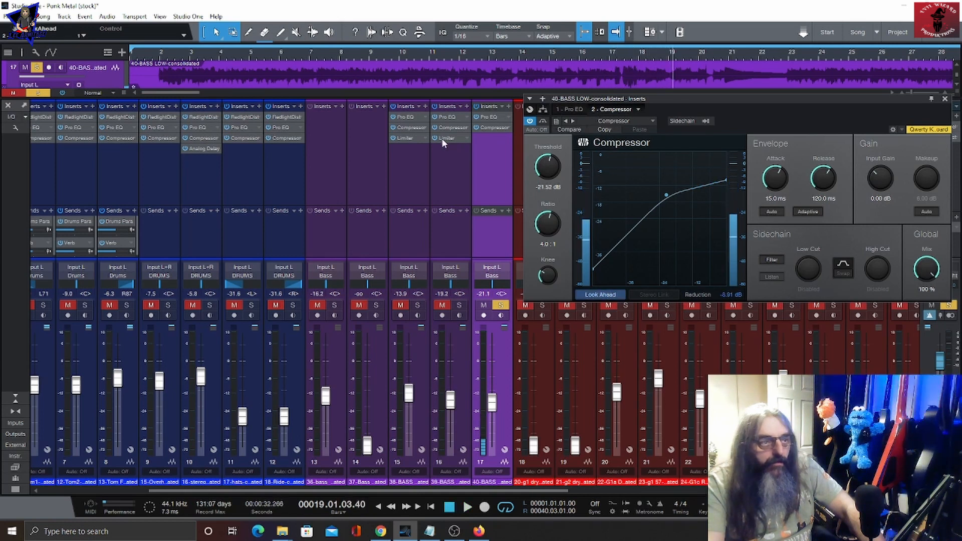
{"action": "left_click_drag", "start_coordinate": [443, 139], "coordinate": [483, 146]}
{"action": "key", "text": "space"}
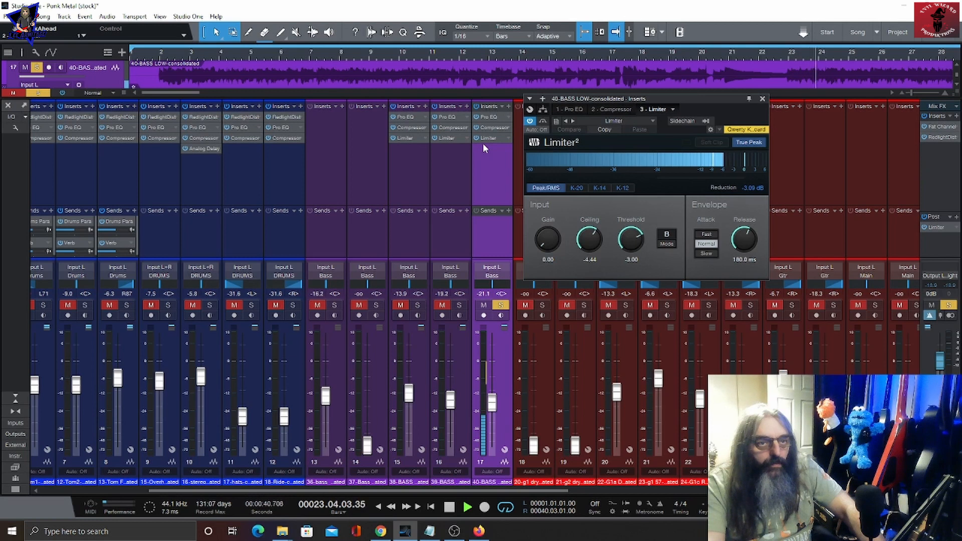
{"action": "key", "text": "space"}
Step: Solo only the 36-bass Dull track and audition it from bar 2
{"action": "left_click", "coordinate": [335, 305]}
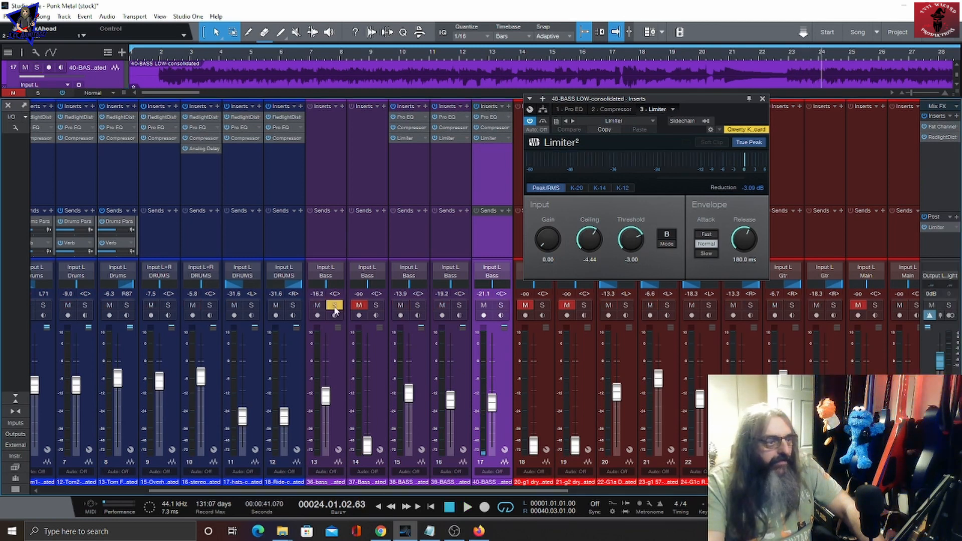
{"action": "left_click", "coordinate": [341, 181]}
{"action": "left_click", "coordinate": [160, 52]}
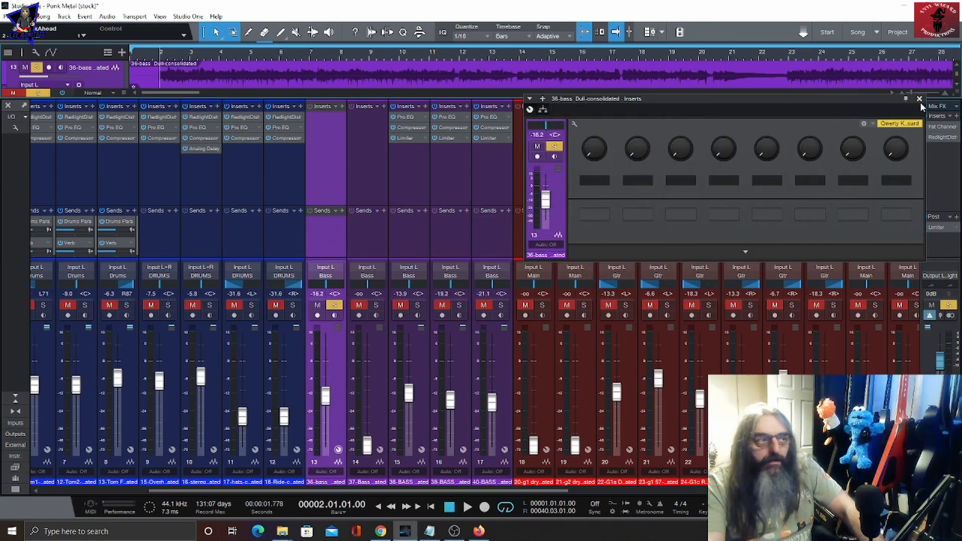
{"action": "left_click", "coordinate": [922, 99]}
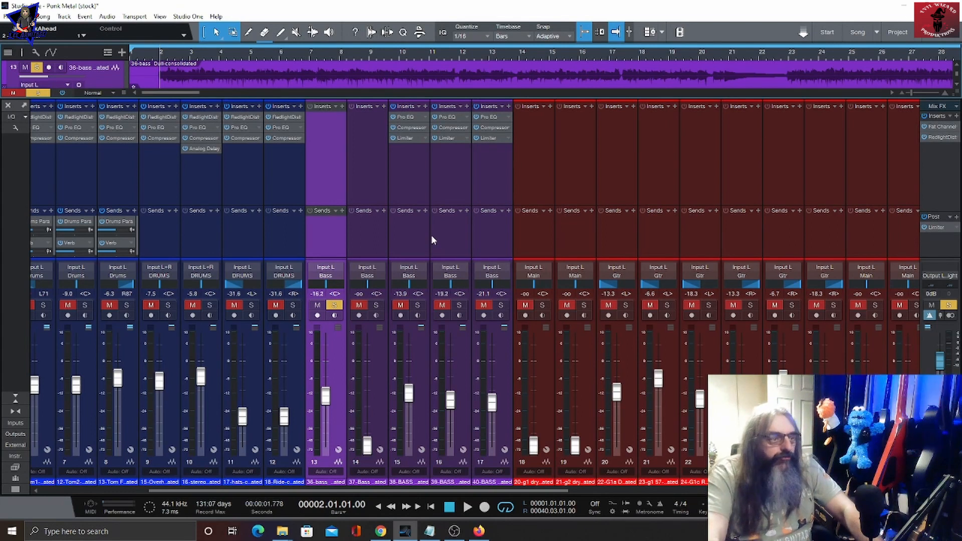
{"action": "key", "text": "space"}
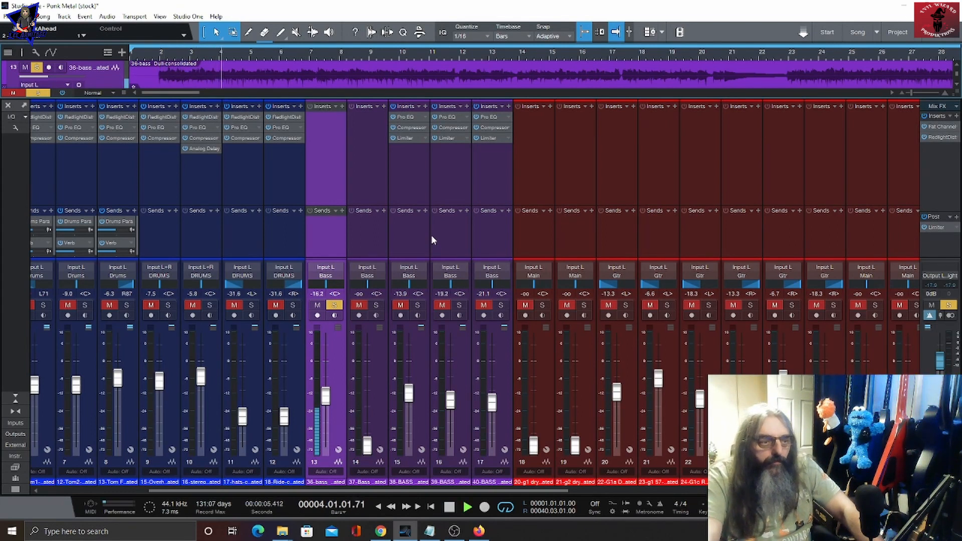
{"action": "key", "text": "space"}
Step: Copy the Pro EQ from 38-BASS MIX to the 36-bass Dull track and play it
{"action": "left_click_drag", "start_coordinate": [407, 117], "coordinate": [325, 130]}
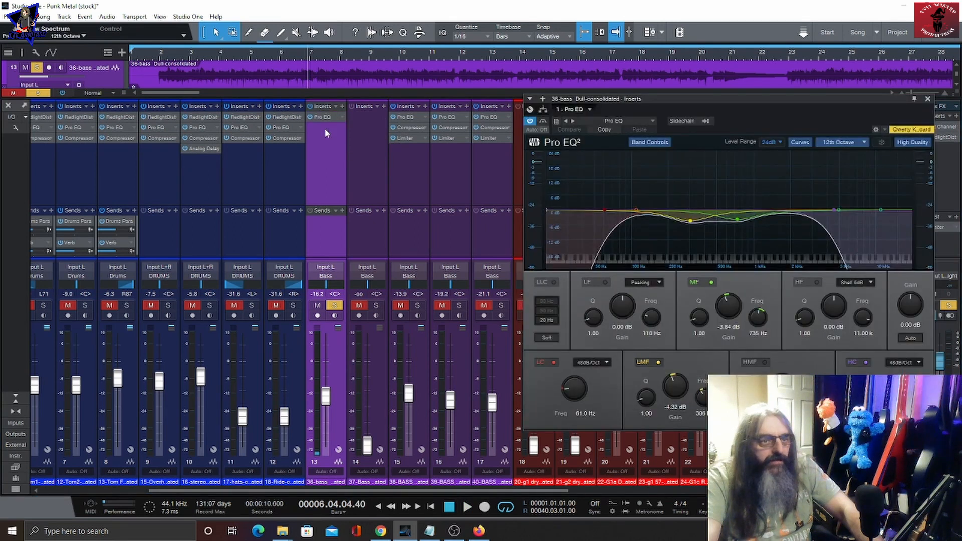
{"action": "key", "text": "space"}
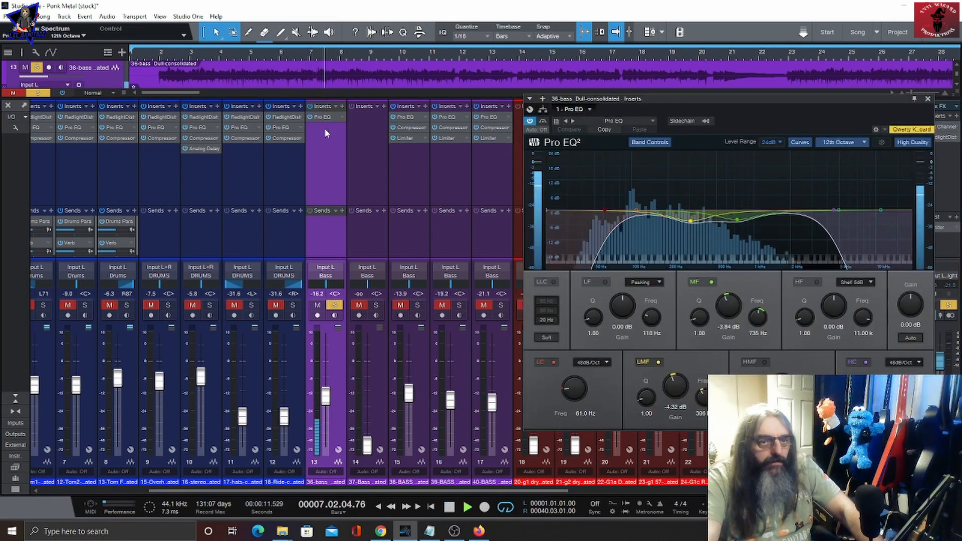
{"action": "key", "text": "space"}
Step: Turn off the MF and LMF bands on 36-bass Dull's Pro EQ and lower its high cut to 1.31 kHz
{"action": "left_click", "coordinate": [711, 283]}
{"action": "left_click", "coordinate": [658, 362]}
{"action": "key", "text": "space"}
{"action": "left_click_drag", "start_coordinate": [834, 210], "coordinate": [768, 210]}
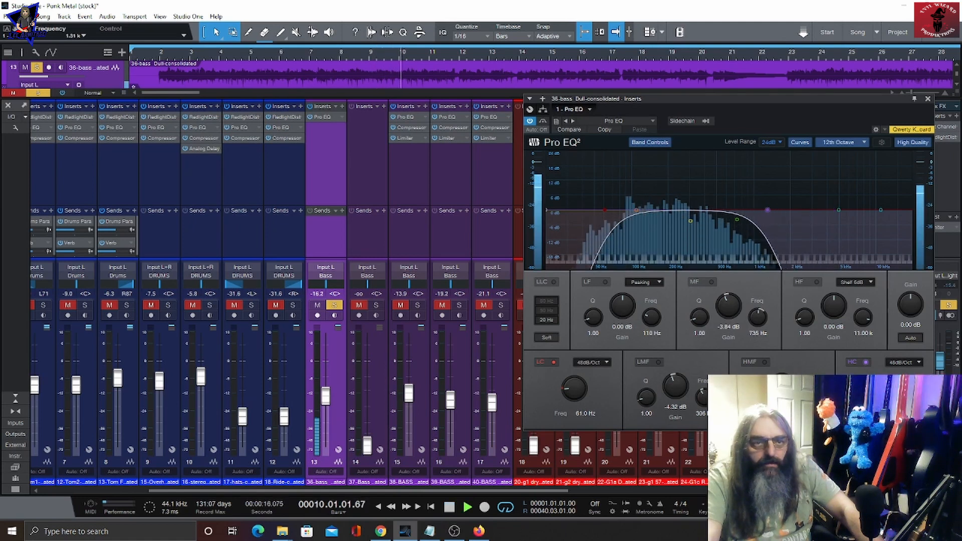
Step: Compare 36-bass Dull without its low cut, set the low cut to 53.1 Hz, and re-enable the LMF and MF bands
{"action": "left_click", "coordinate": [553, 361]}
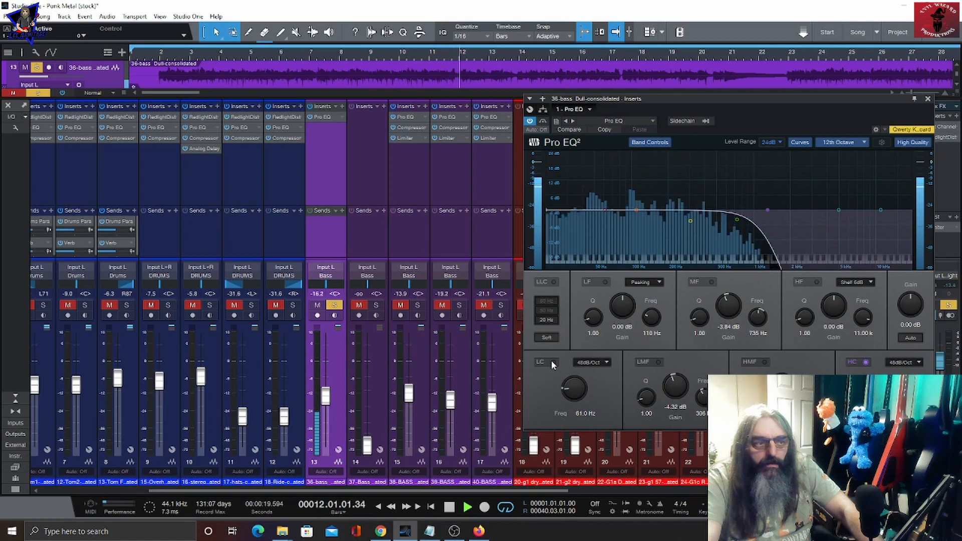
{"action": "left_click", "coordinate": [554, 362]}
{"action": "left_click_drag", "start_coordinate": [571, 389], "coordinate": [570, 393]}
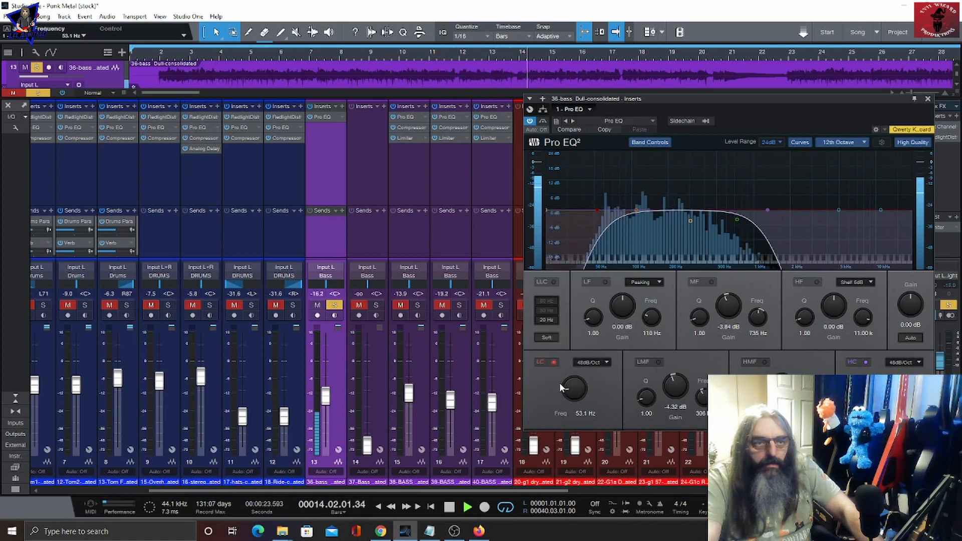
{"action": "left_click", "coordinate": [658, 363]}
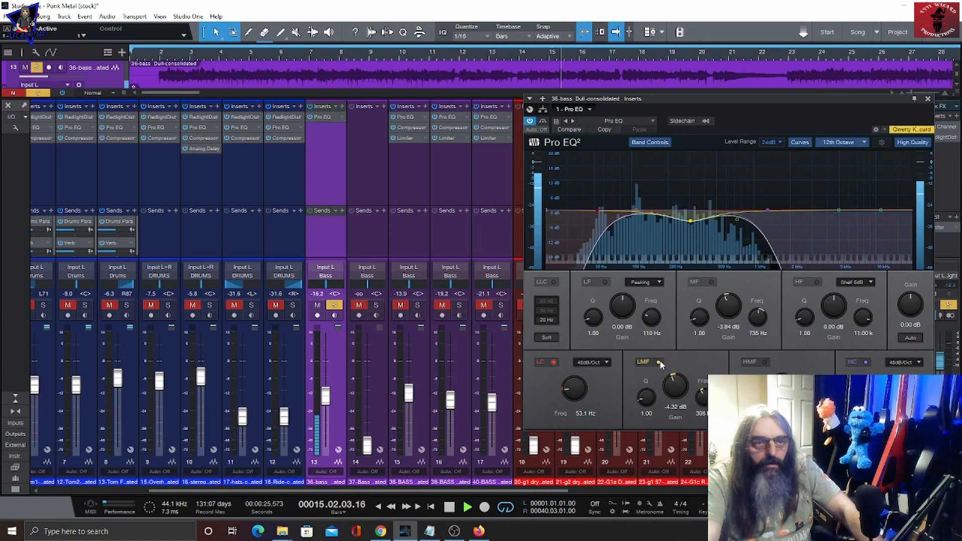
{"action": "left_click", "coordinate": [712, 283]}
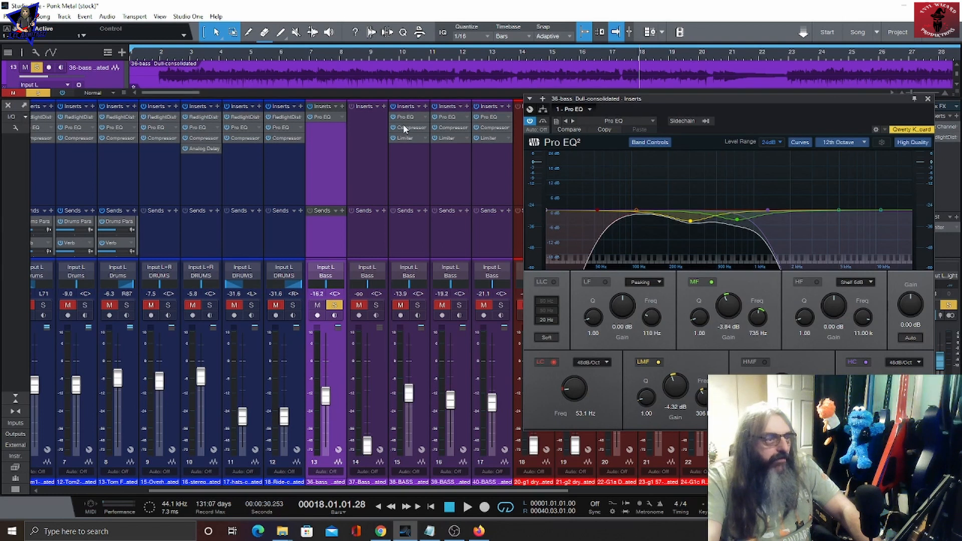
Step: Copy the Compressor and Limiter from 38-BASS MIX to 36-bass Dull and audition the processed track
{"action": "left_click_drag", "start_coordinate": [403, 125], "coordinate": [325, 129]}
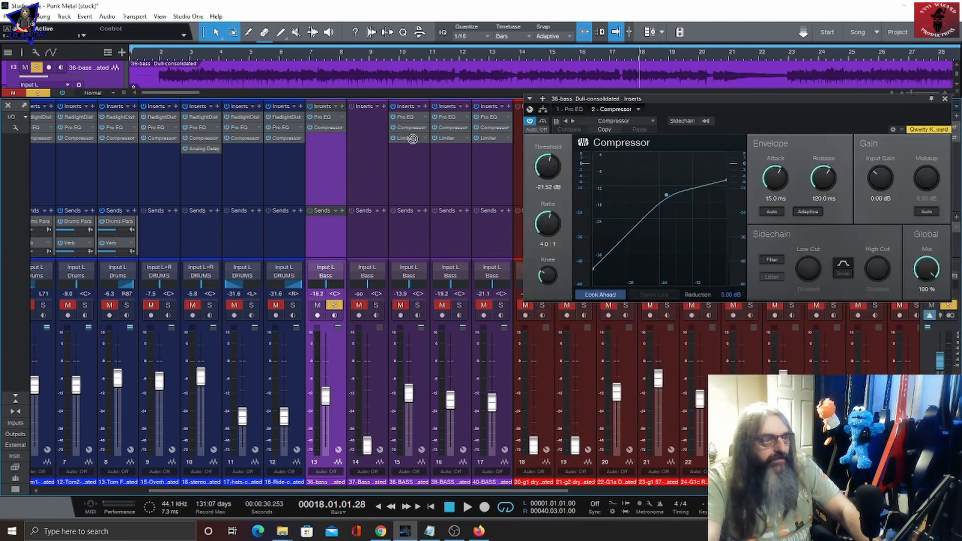
{"action": "left_click_drag", "start_coordinate": [417, 144], "coordinate": [327, 139]}
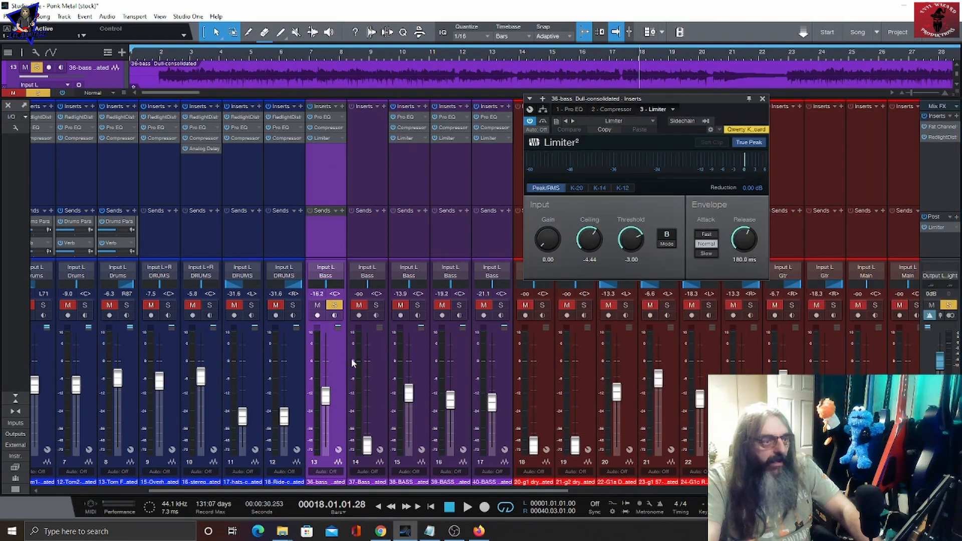
{"action": "key", "text": "space"}
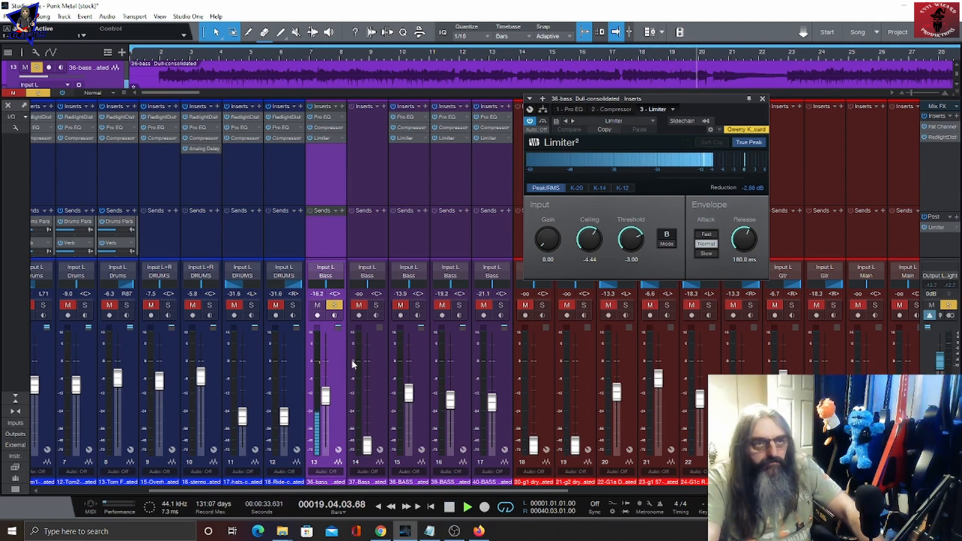
{"action": "key", "text": "space"}
Step: Solo the 38-BASS MIX, 39-BASS DISTORTION and 40-BASS LOW tracks alongside 36-bass Dull and play them together from bar 2
{"action": "left_click", "coordinate": [418, 305]}
{"action": "left_click", "coordinate": [459, 306]}
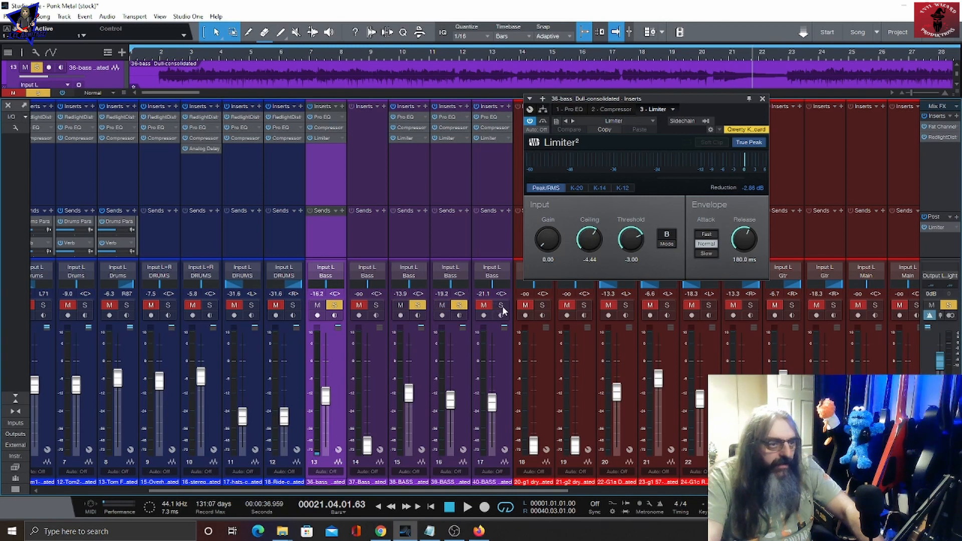
{"action": "left_click", "coordinate": [501, 306]}
{"action": "left_click", "coordinate": [159, 54]}
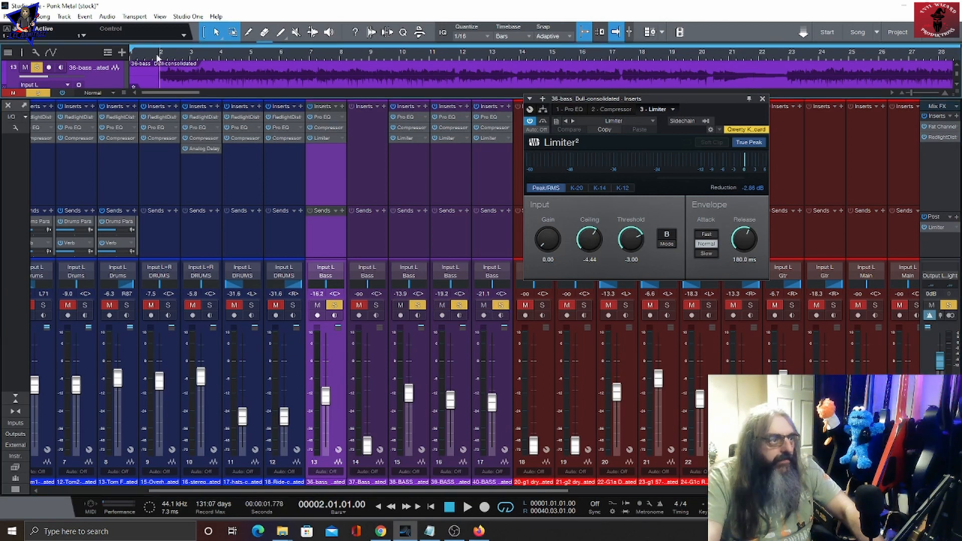
{"action": "key", "text": "space"}
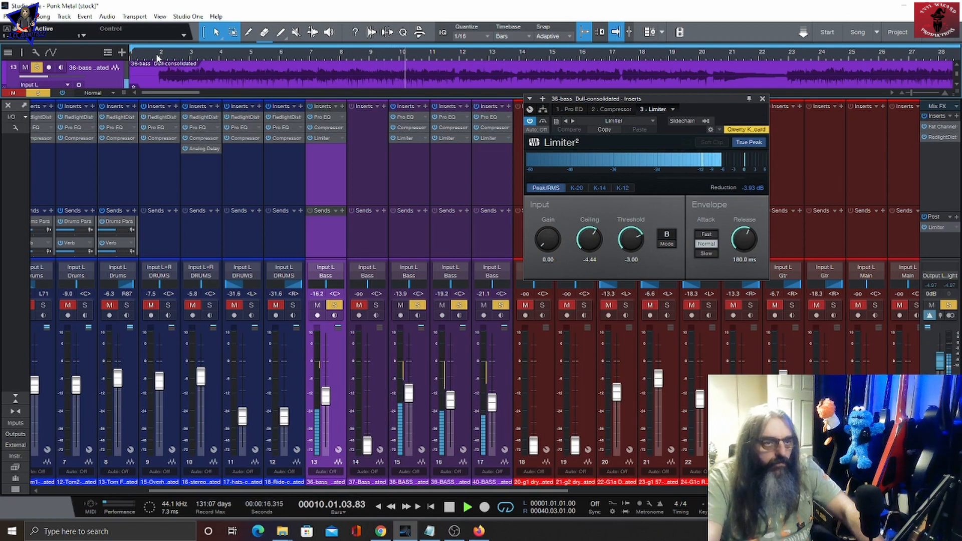
{"action": "key", "text": "space"}
Step: Open the Bass bus's Pro EQ and, during playback, set its MF band to 1.93 kHz with -1.68 dB gain
{"action": "left_click", "coordinate": [762, 98]}
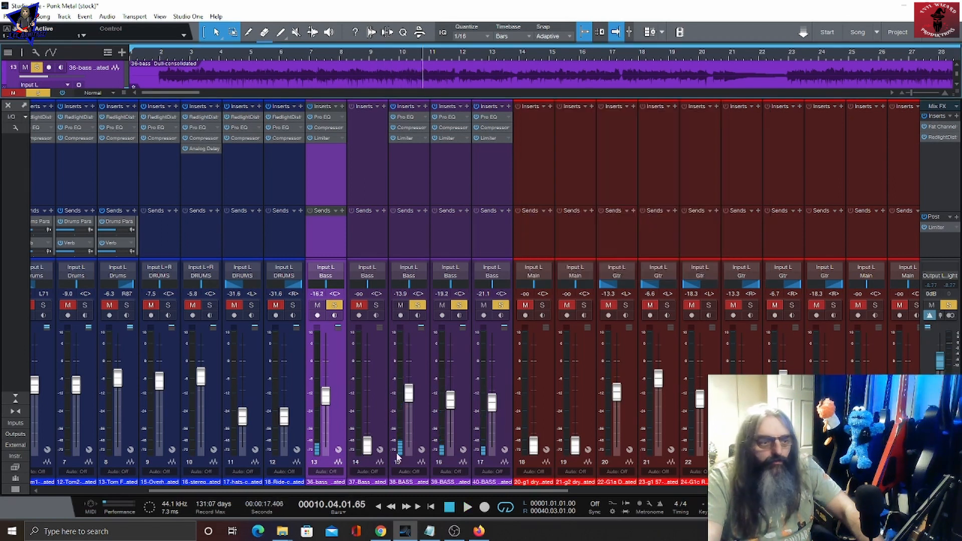
{"action": "left_click_drag", "start_coordinate": [348, 489], "coordinate": [622, 490]}
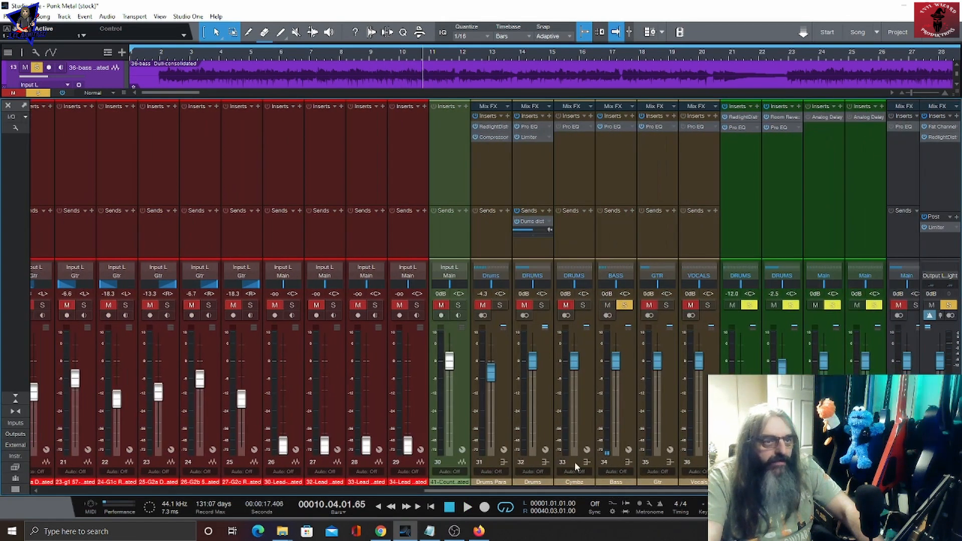
{"action": "double_click", "coordinate": [620, 126]}
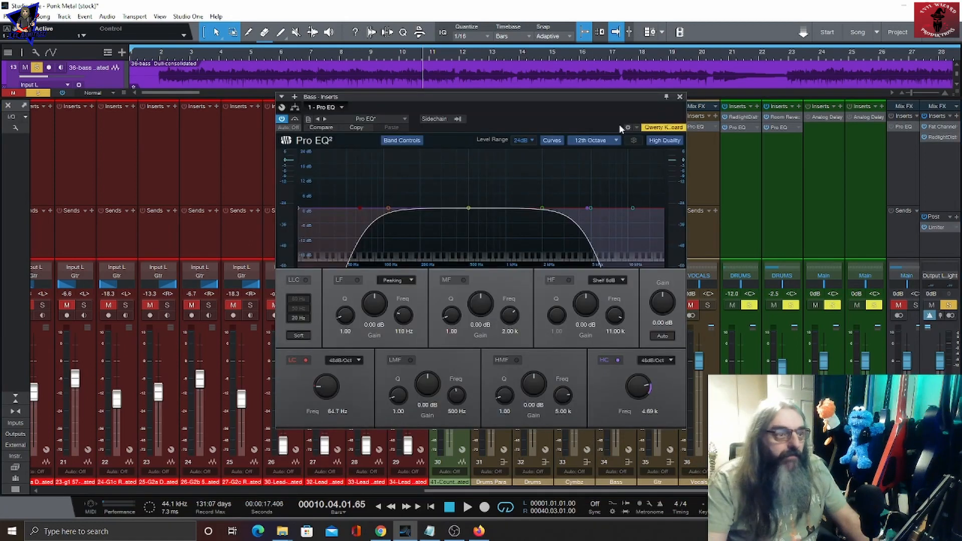
{"action": "key", "text": "space"}
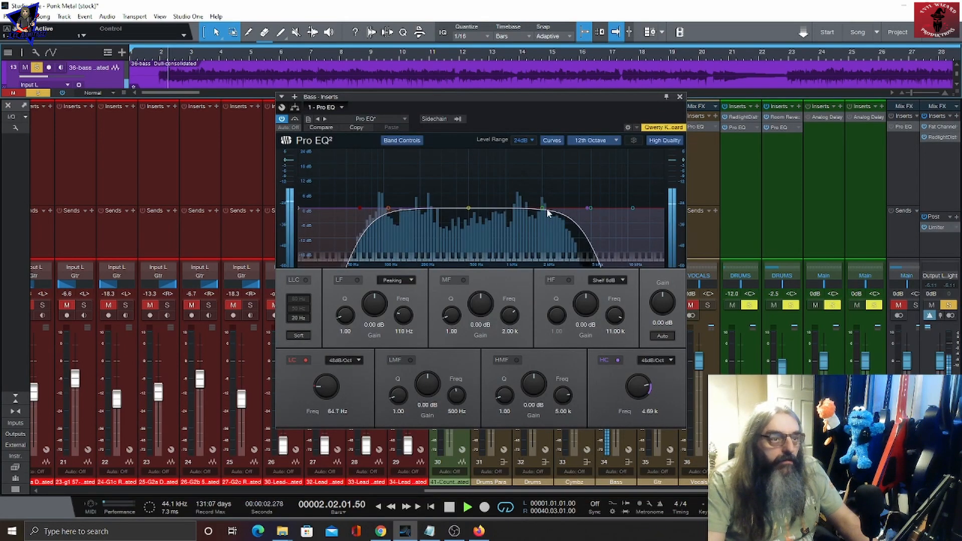
{"action": "left_click_drag", "start_coordinate": [543, 208], "coordinate": [539, 149]}
{"action": "left_click_drag", "start_coordinate": [537, 147], "coordinate": [541, 149]}
{"action": "left_click_drag", "start_coordinate": [479, 308], "coordinate": [481, 368]}
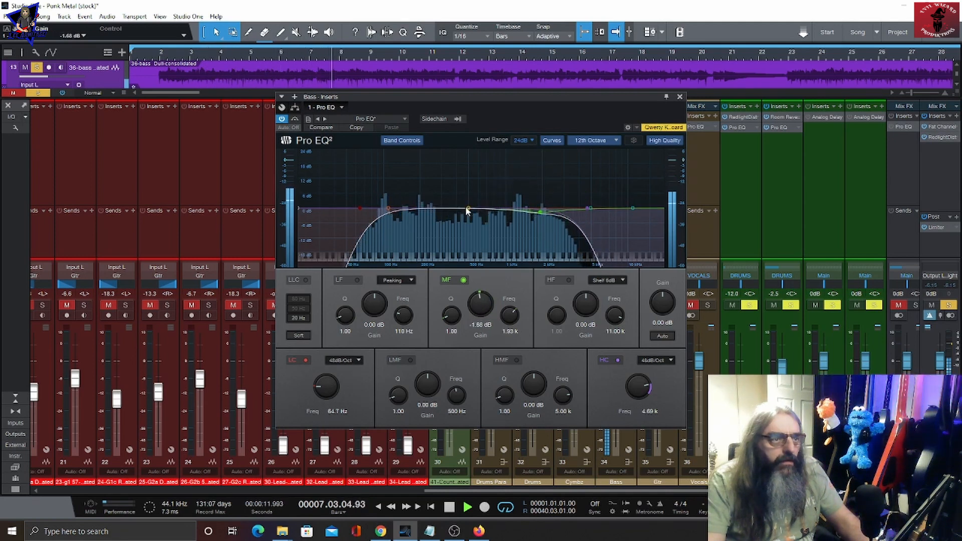
Step: Sweep the Bass bus's LMF band with a strong boost, then set it to 406 Hz with -1.44 dB gain
{"action": "left_click_drag", "start_coordinate": [468, 208], "coordinate": [457, 134]}
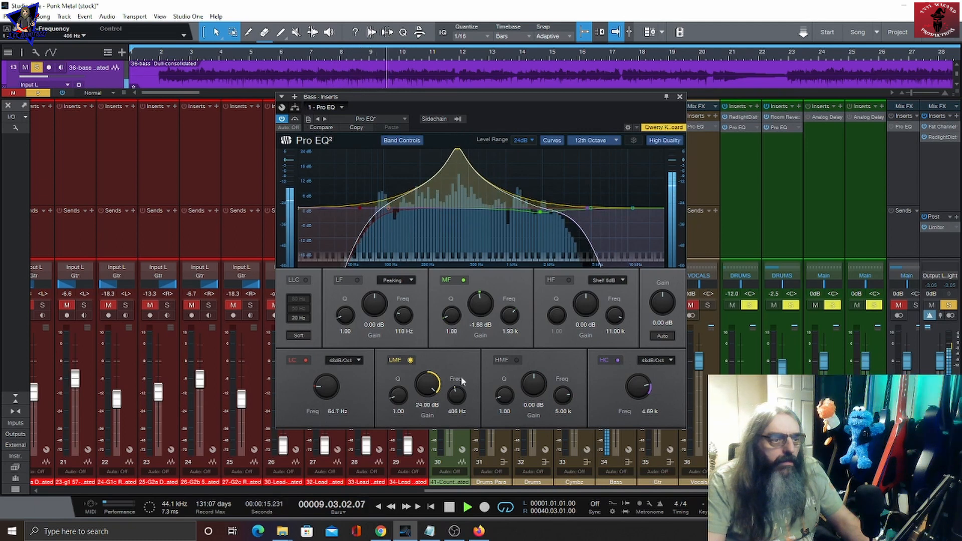
{"action": "left_click_drag", "start_coordinate": [427, 385], "coordinate": [425, 423]}
{"action": "key", "text": "space"}
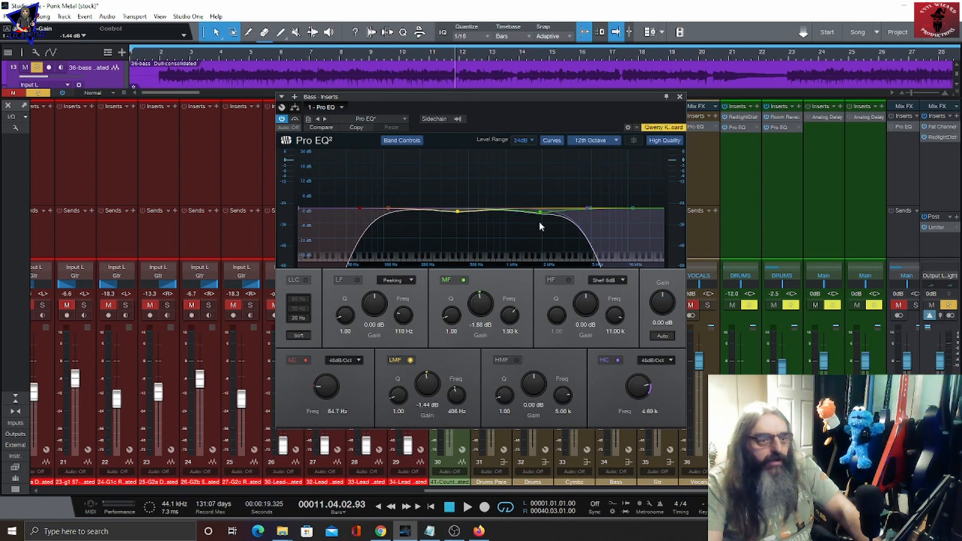
Step: Compare the Bass bus with and without its low cut during playback, and set the low cut to 60.4 Hz
{"action": "key", "text": "space"}
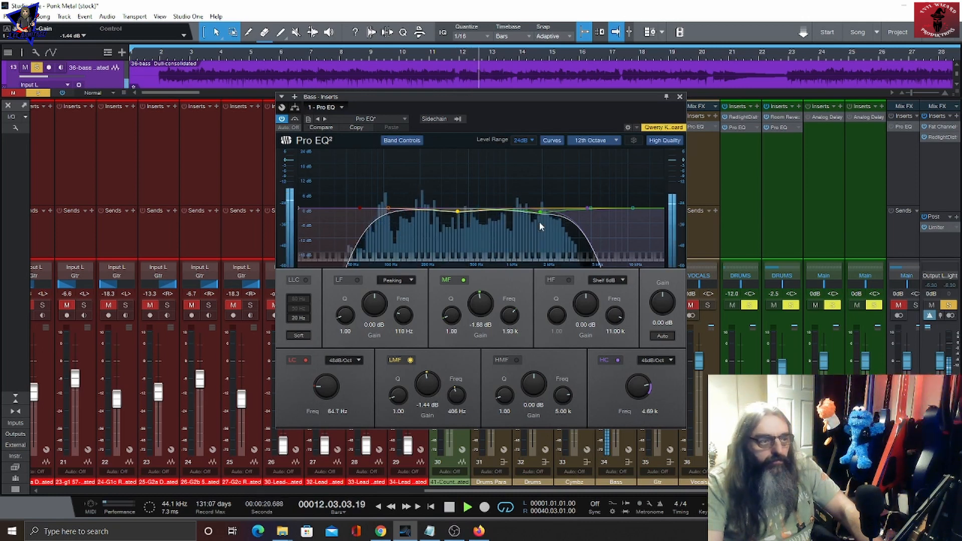
{"action": "left_click", "coordinate": [306, 360]}
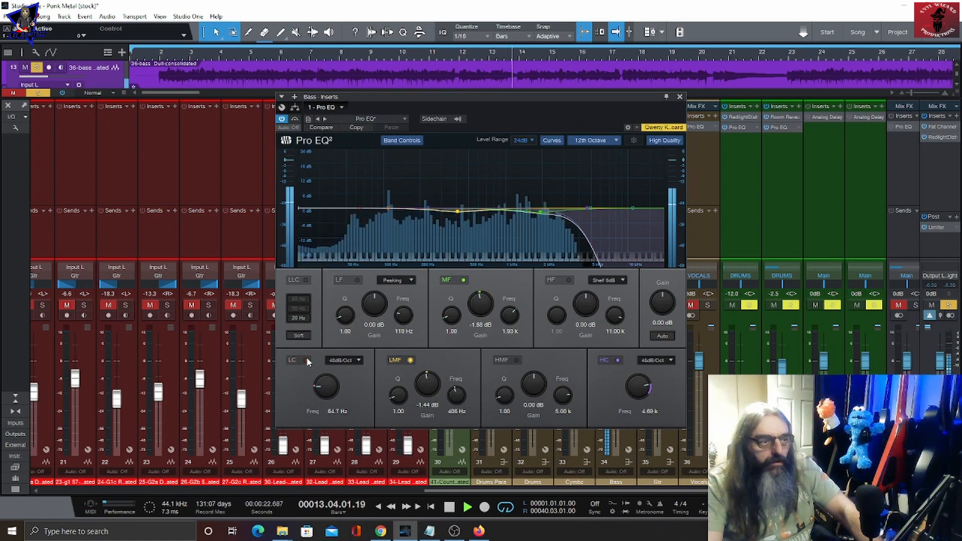
{"action": "left_click", "coordinate": [305, 360]}
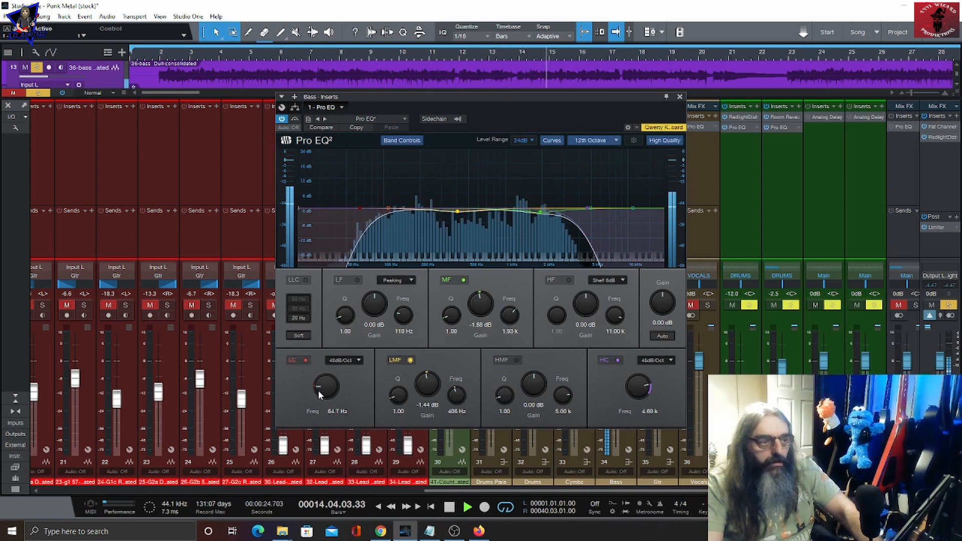
{"action": "left_click_drag", "start_coordinate": [318, 390], "coordinate": [325, 393]}
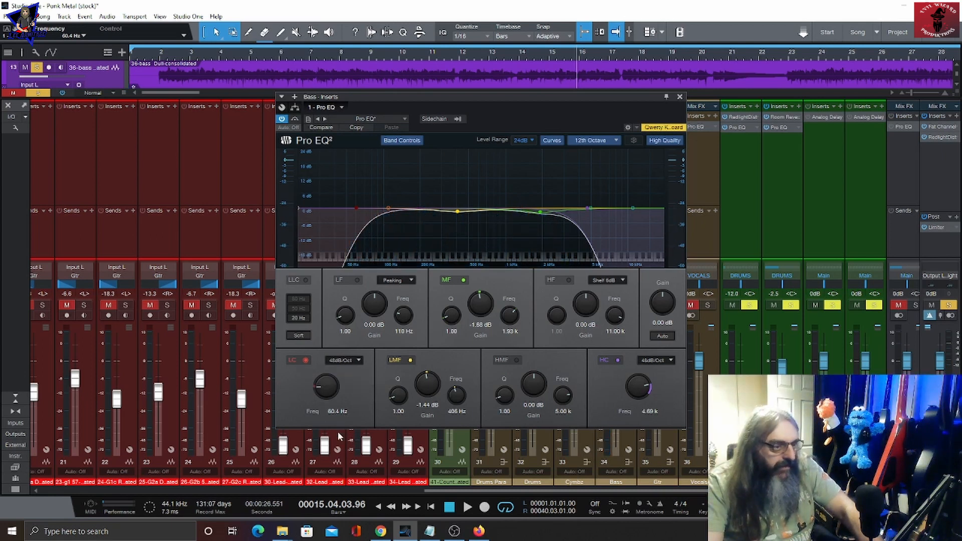
{"action": "left_click", "coordinate": [680, 96]}
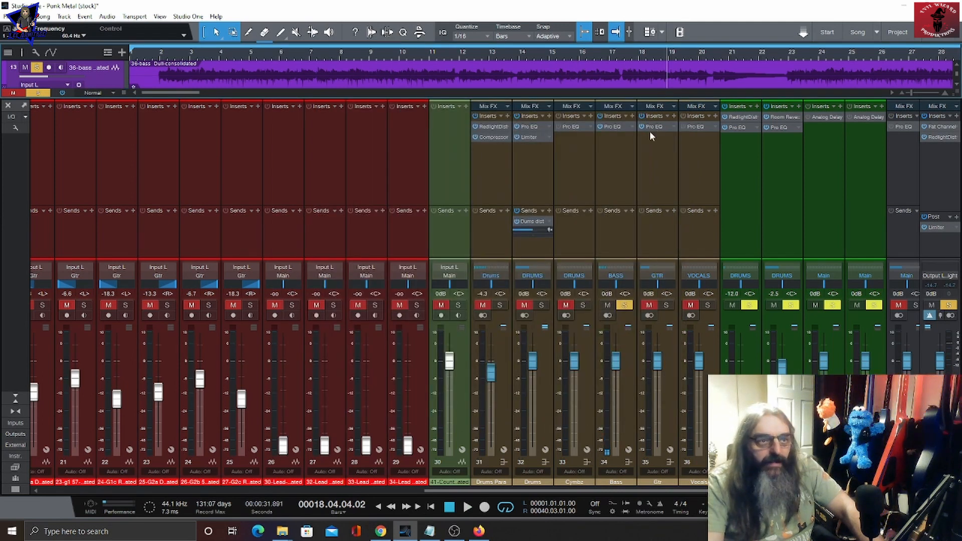
Step: Insert RedlightDist on the Bass bus and place it before the Pro EQ
{"action": "left_click", "coordinate": [632, 124]}
{"action": "scroll", "coordinate": [696, 280], "scroll_direction": "down", "scroll_amount": 20}
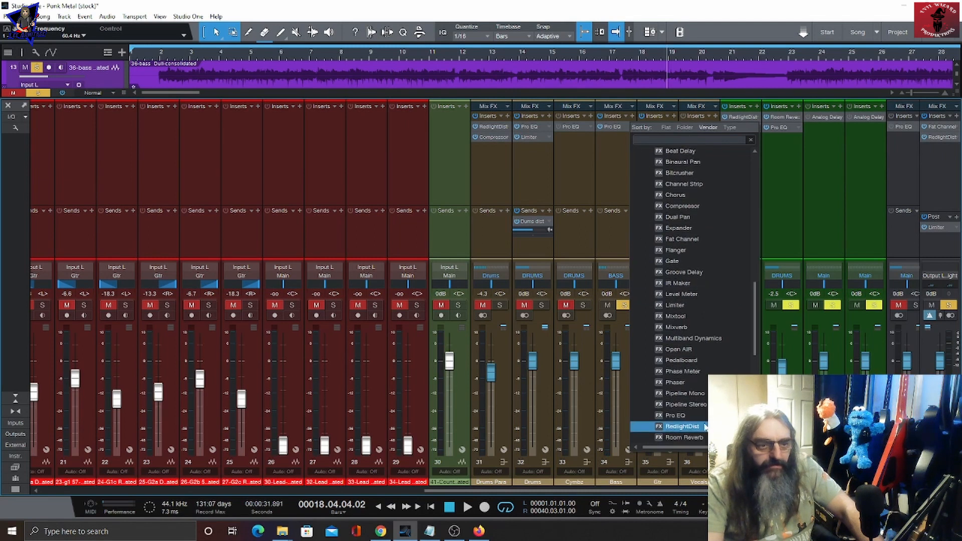
{"action": "left_click", "coordinate": [702, 429]}
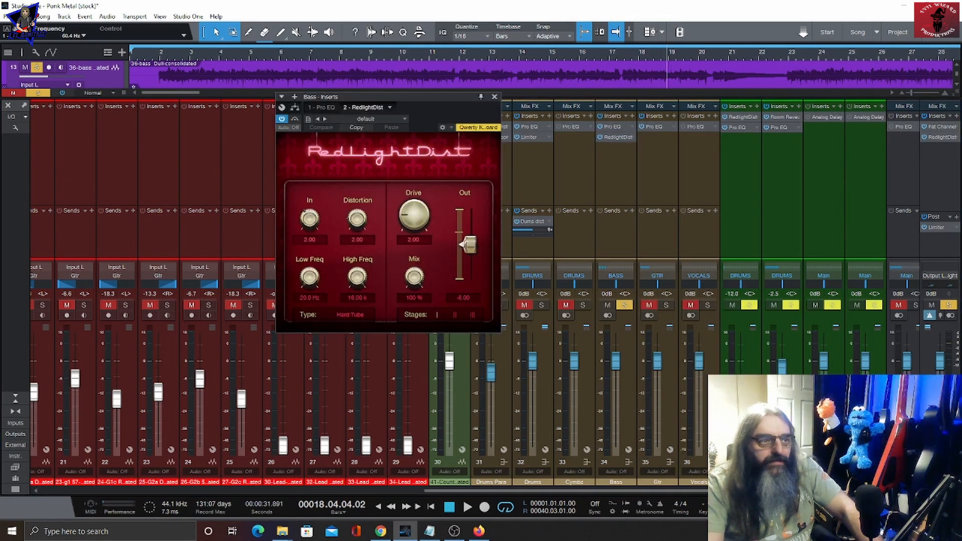
{"action": "left_click_drag", "start_coordinate": [618, 137], "coordinate": [621, 126]}
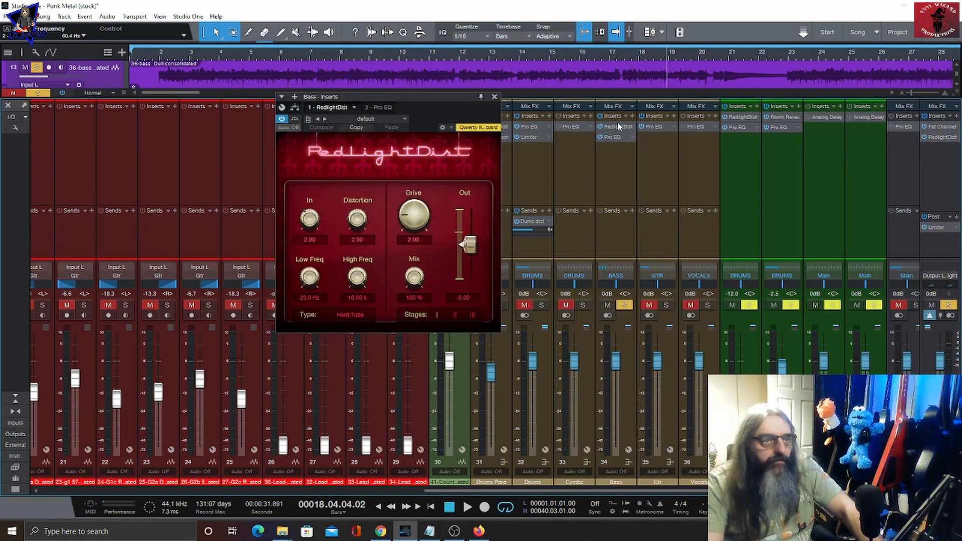
Step: Set RedlightDist to the Soft Tube type with a drive of 0.79 while auditioning the bass
{"action": "left_click", "coordinate": [353, 315]}
{"action": "left_click", "coordinate": [353, 328]}
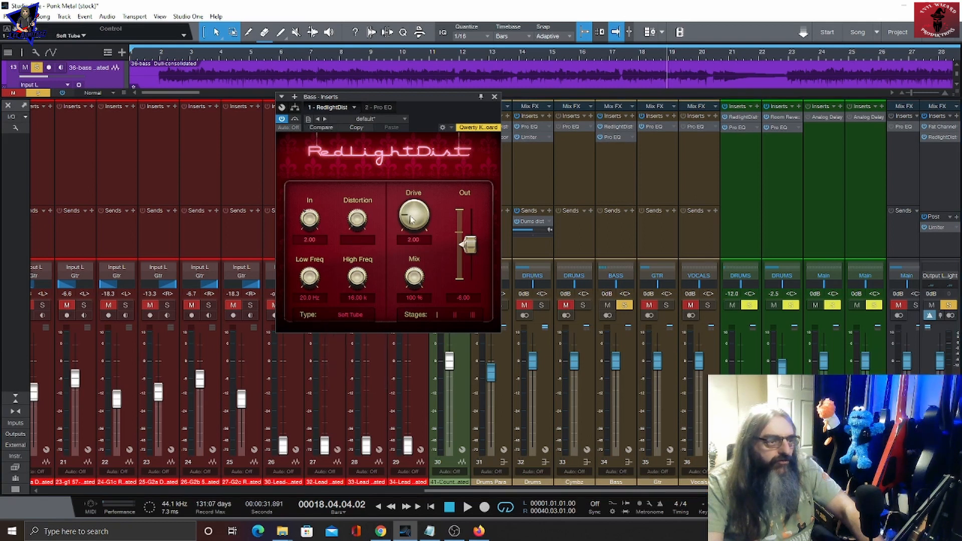
{"action": "left_click_drag", "start_coordinate": [409, 215], "coordinate": [410, 228]}
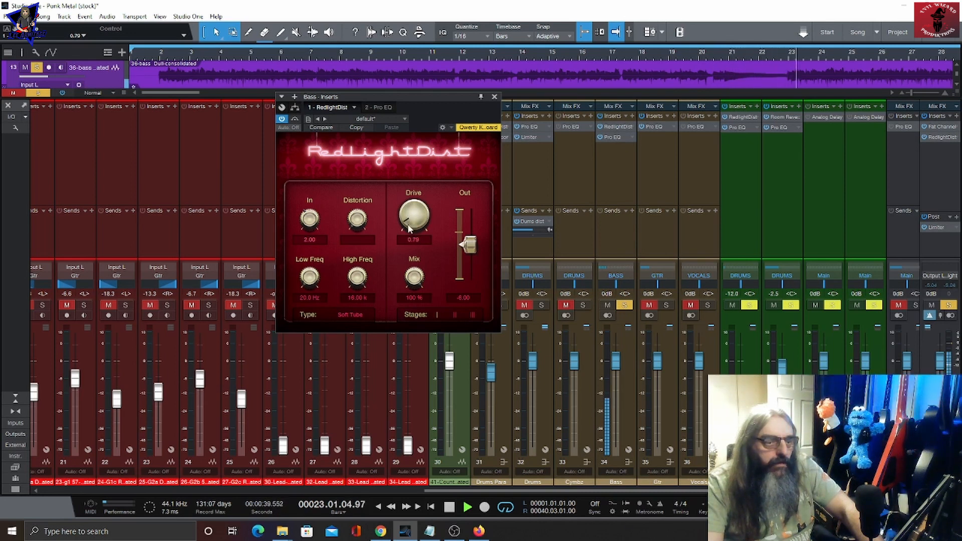
{"action": "key", "text": "space"}
Step: Turn off the low cut in the Bass bus's Pro EQ and apply a 24 dB LF shelf with -3.36 dB gain
{"action": "left_click", "coordinate": [608, 137]}
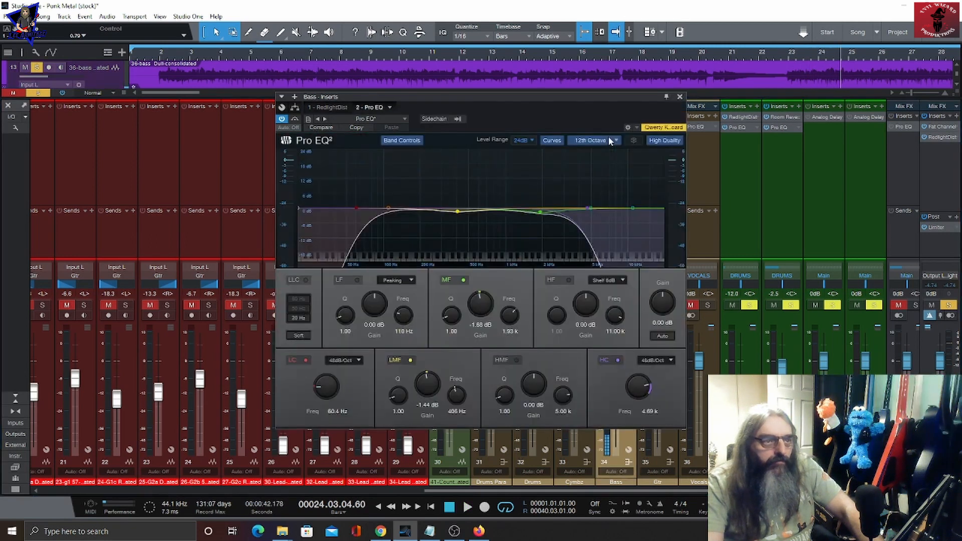
{"action": "left_click", "coordinate": [302, 359]}
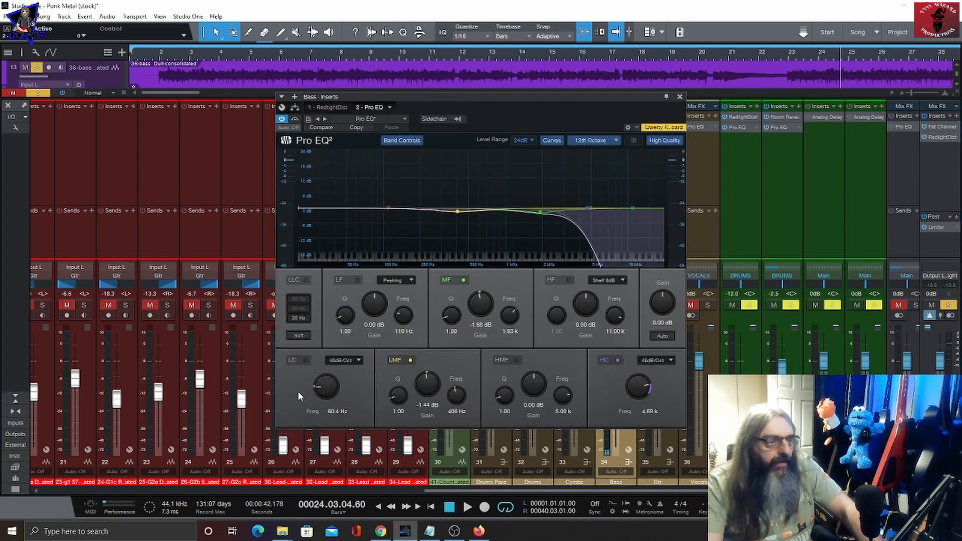
{"action": "left_click", "coordinate": [400, 281]}
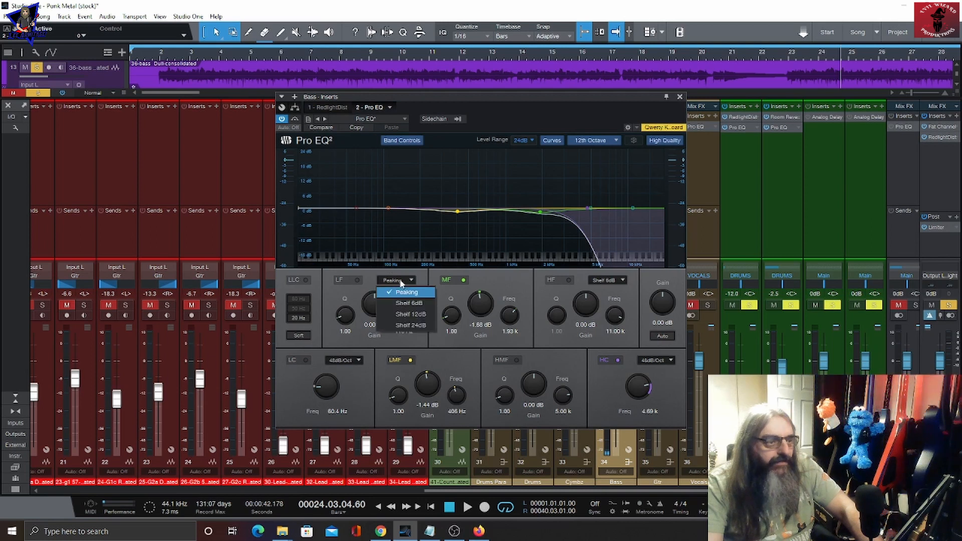
{"action": "left_click", "coordinate": [402, 326]}
{"action": "left_click_drag", "start_coordinate": [373, 313], "coordinate": [371, 314]}
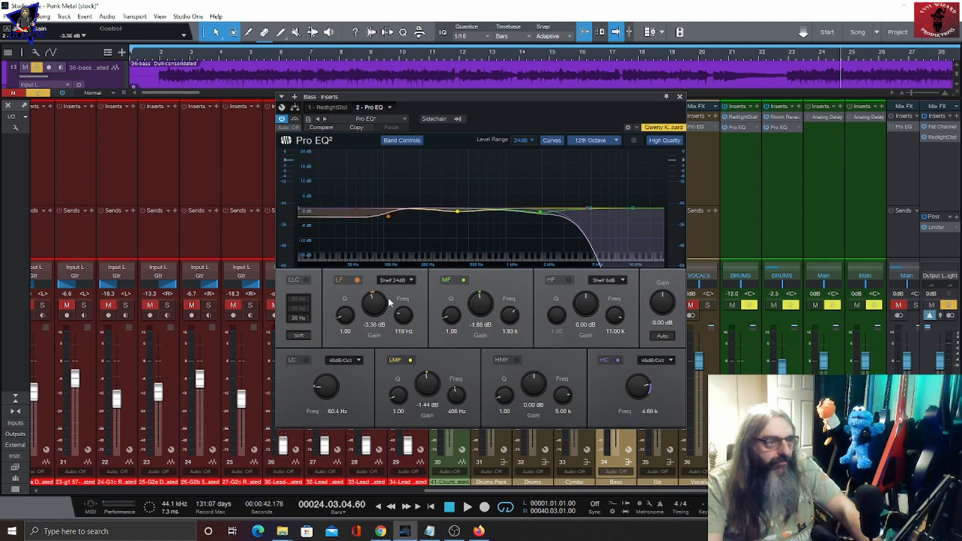
Step: Change the LF band to a 12 dB shelf at 148 Hz and audition the bass
{"action": "left_click", "coordinate": [401, 279]}
{"action": "left_click", "coordinate": [405, 305]}
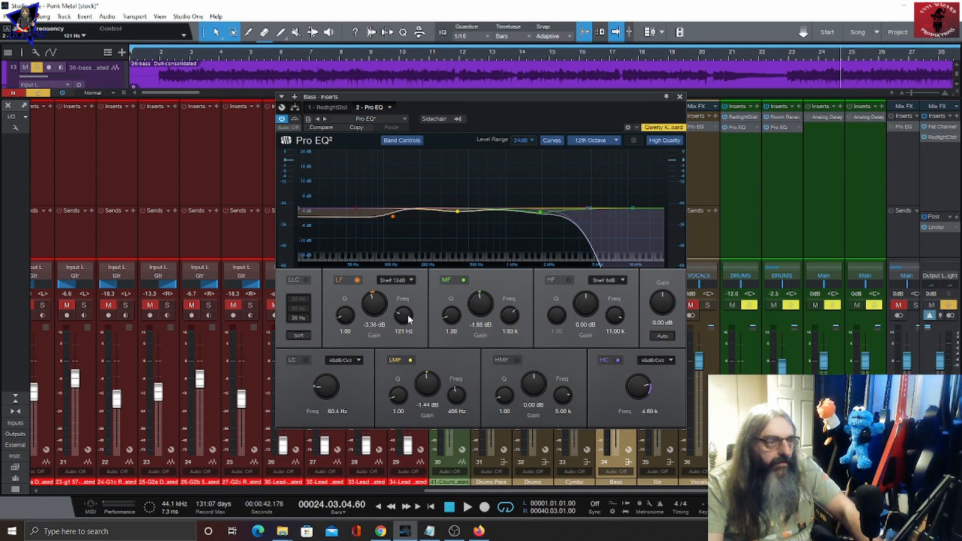
{"action": "scroll", "coordinate": [404, 316], "scroll_direction": "up", "scroll_amount": 2}
{"action": "scroll", "coordinate": [409, 318], "scroll_direction": "up", "scroll_amount": 1}
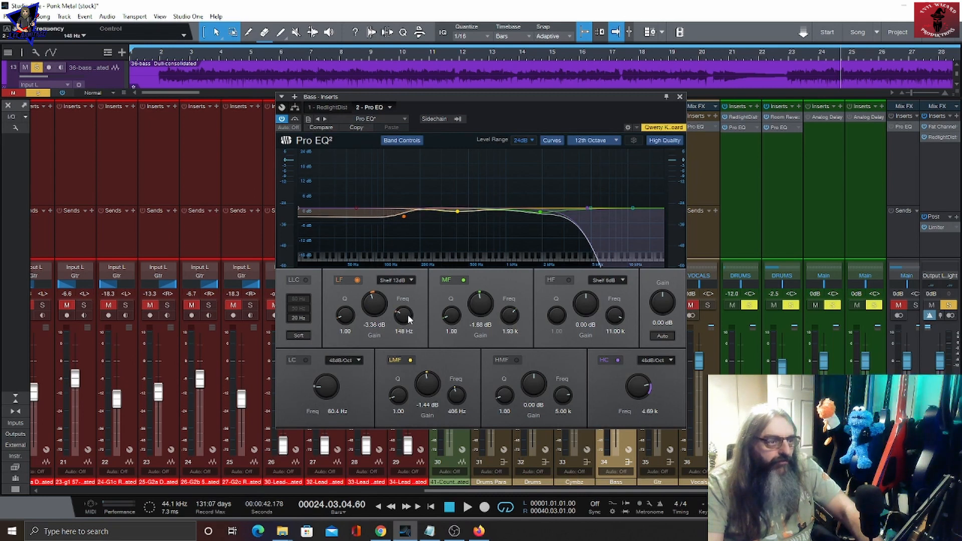
{"action": "key", "text": "space"}
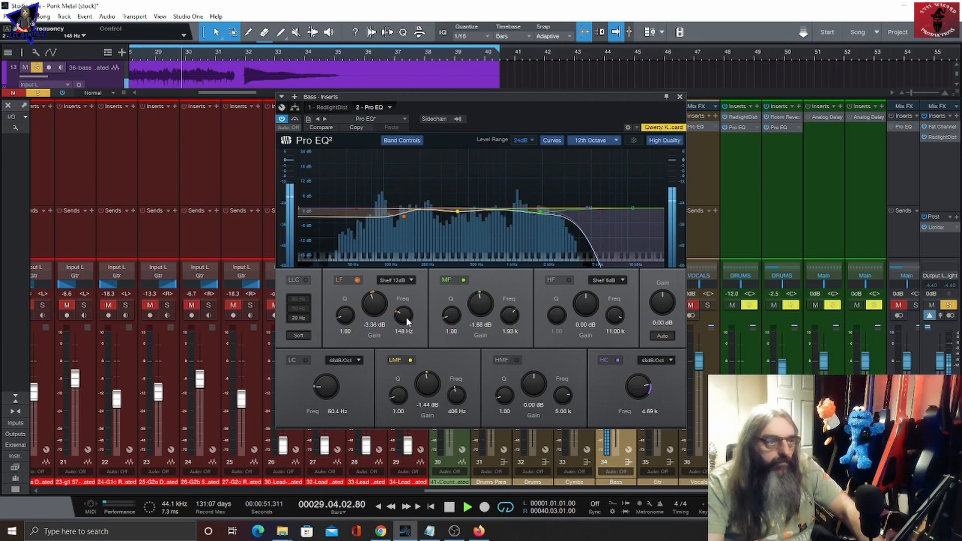
Step: Bypass RedlightDist on the Bass bus and play the song again from about bar 2
{"action": "left_click", "coordinate": [334, 108]}
{"action": "left_click", "coordinate": [282, 119]}
{"action": "key", "text": "space"}
{"action": "scroll", "coordinate": [533, 380], "scroll_direction": "up", "scroll_amount": 5}
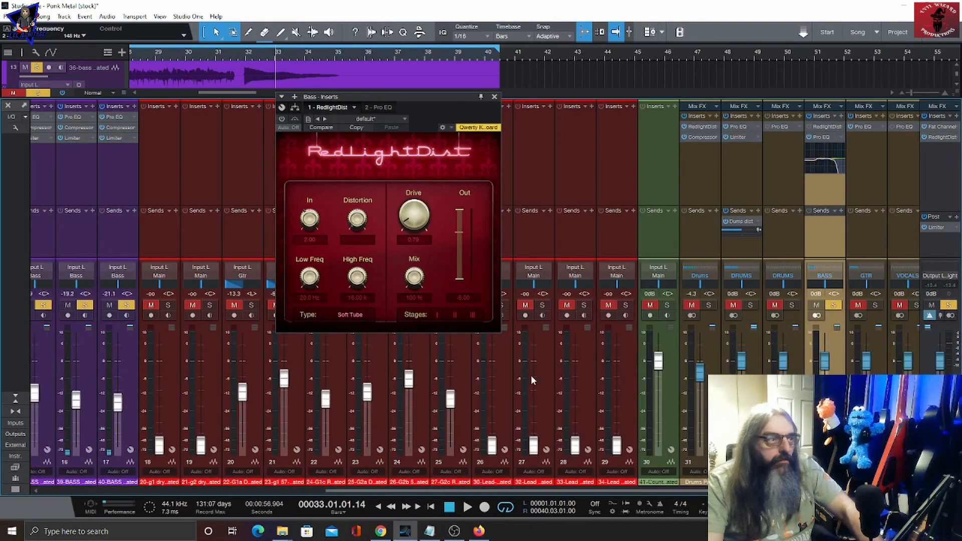
{"action": "left_click_drag", "start_coordinate": [220, 91], "coordinate": [149, 89]}
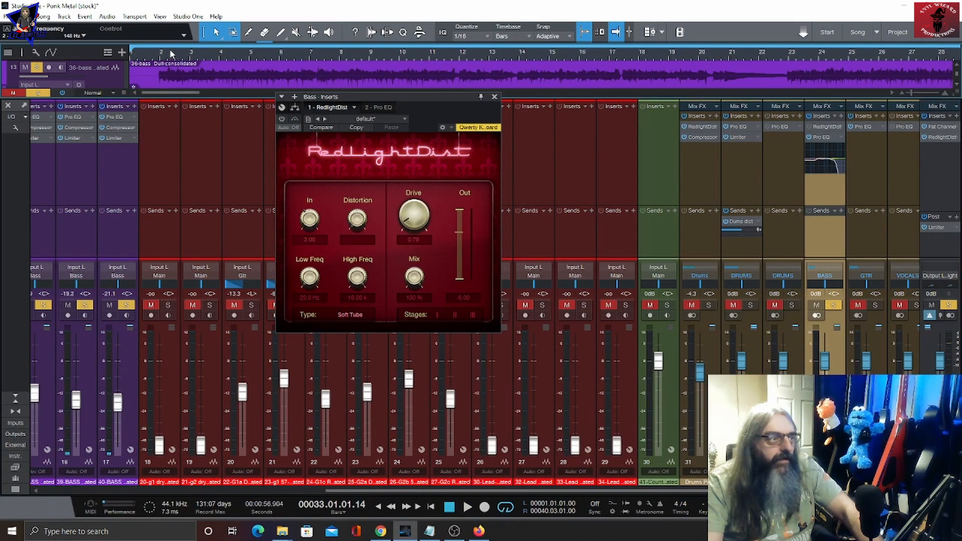
{"action": "key", "text": "space"}
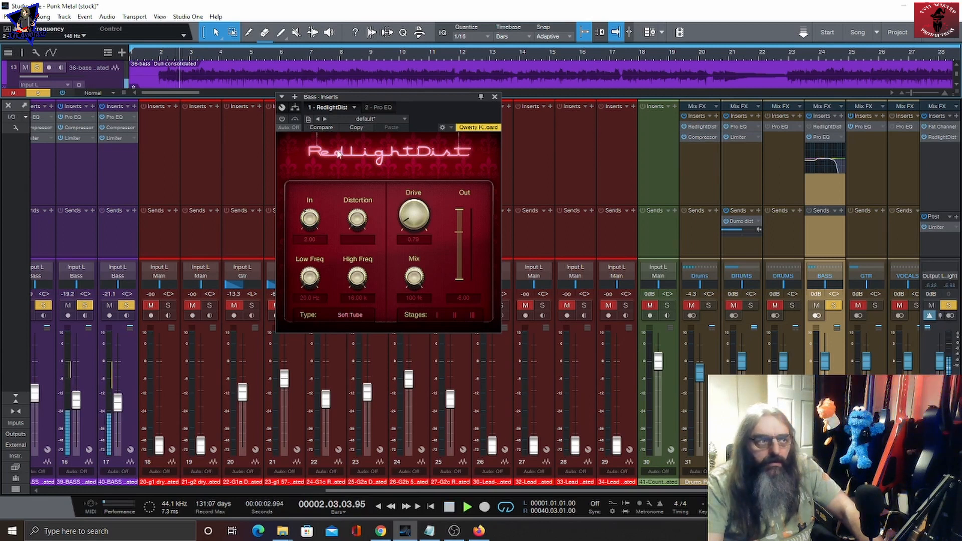
Step: Compare the bass with RedlightDist on and off, leave it enabled, and lower the Bass bus fader to -1.6 dB
{"action": "left_click", "coordinate": [282, 120]}
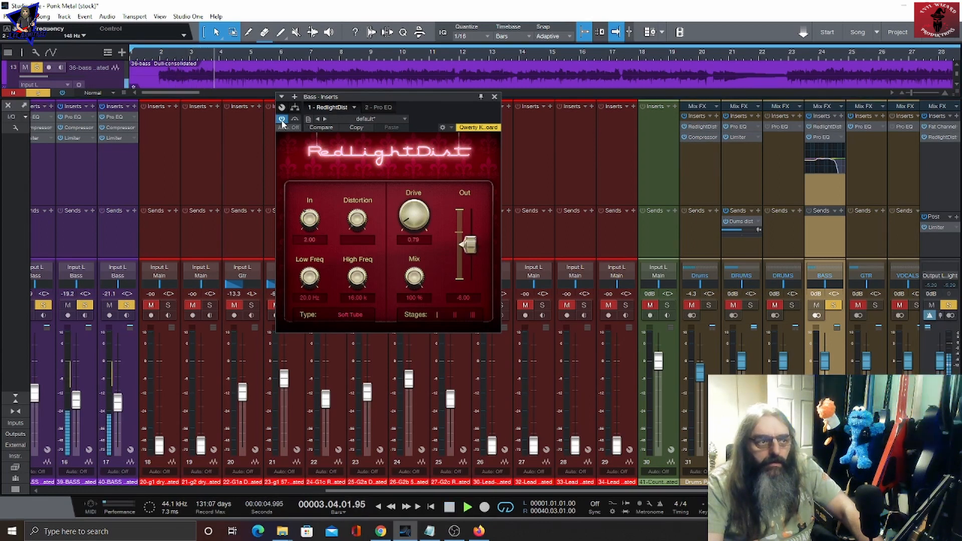
{"action": "left_click", "coordinate": [282, 120]}
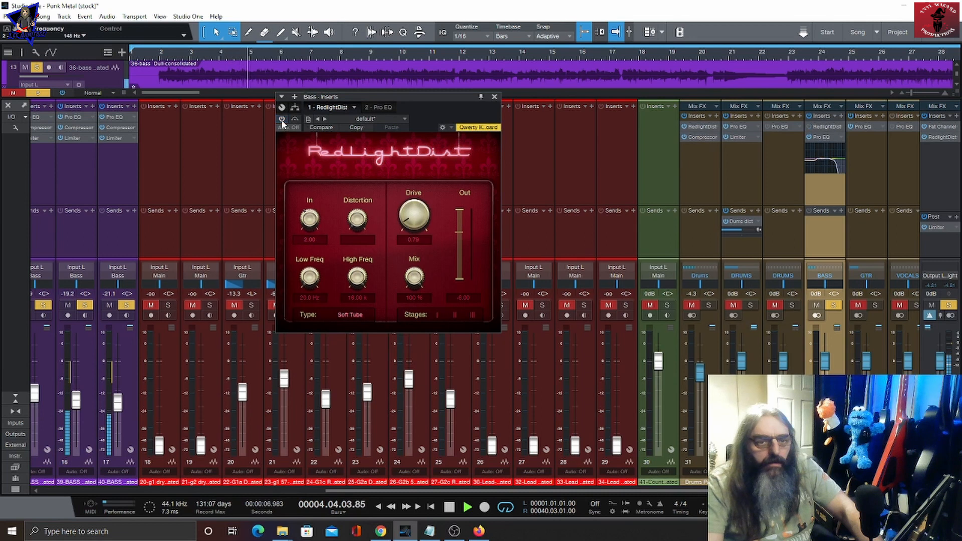
{"action": "left_click", "coordinate": [282, 120]}
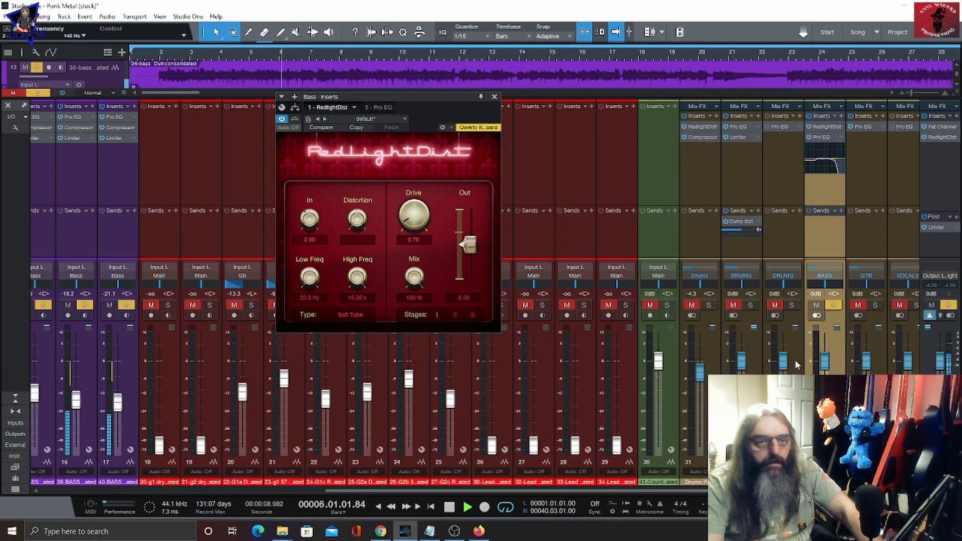
{"action": "left_click_drag", "start_coordinate": [825, 360], "coordinate": [828, 372]}
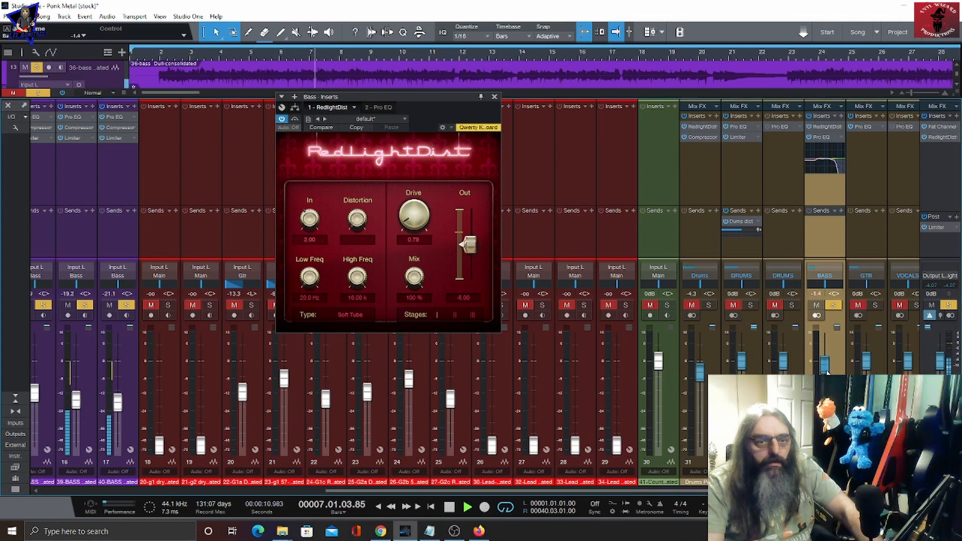
{"action": "key", "text": "space"}
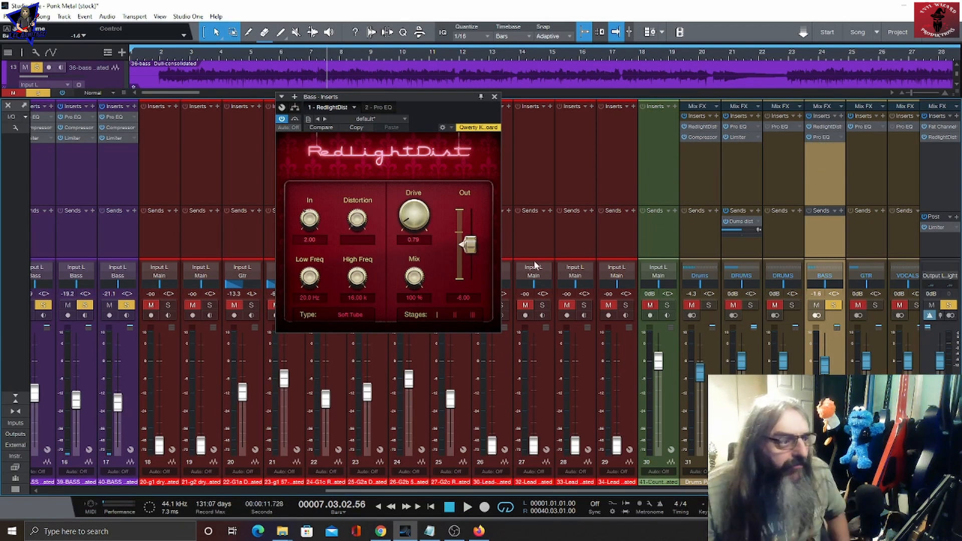